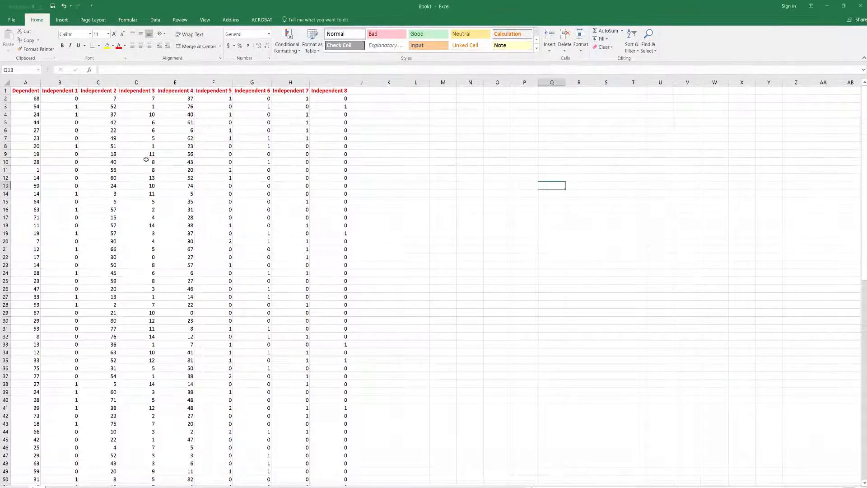
- Open the Regression tool from the Data Analysis add-in
click(50, 117)
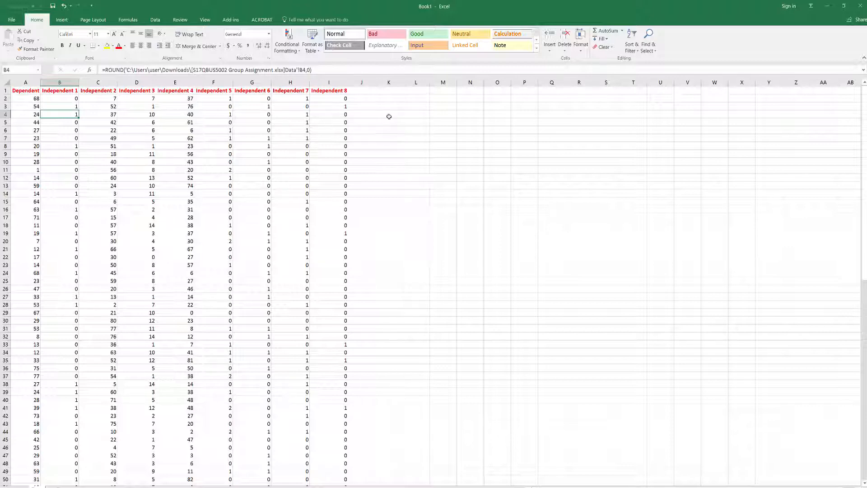
click(388, 100)
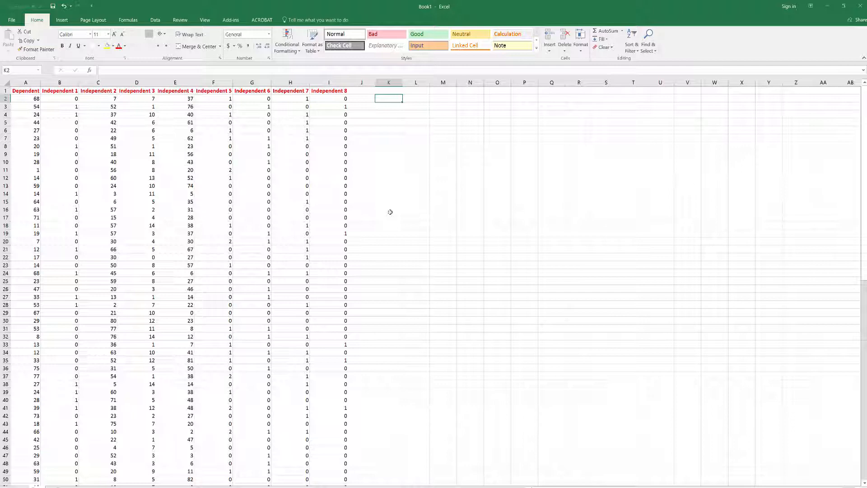
click(155, 19)
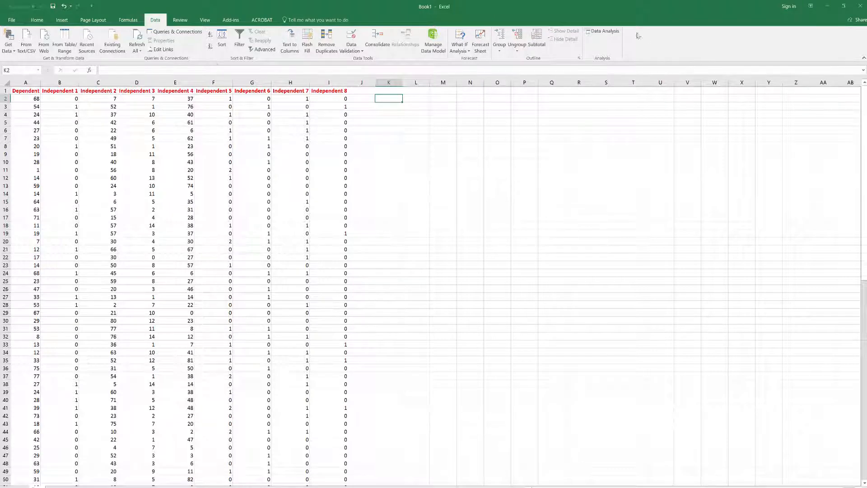
click(602, 31)
scroll(410, 190, down, 3)
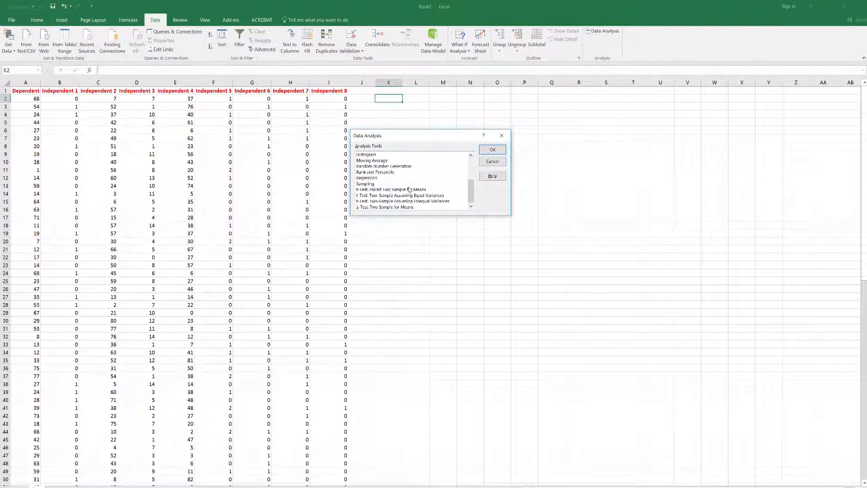
click(367, 177)
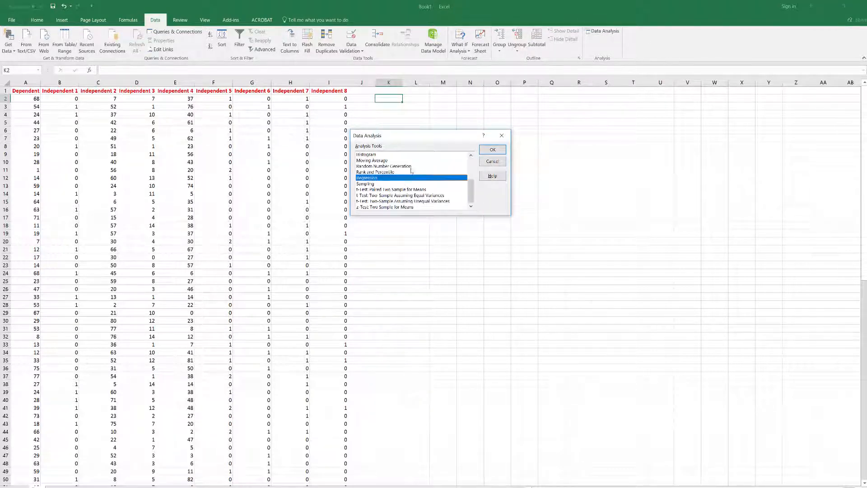
click(502, 152)
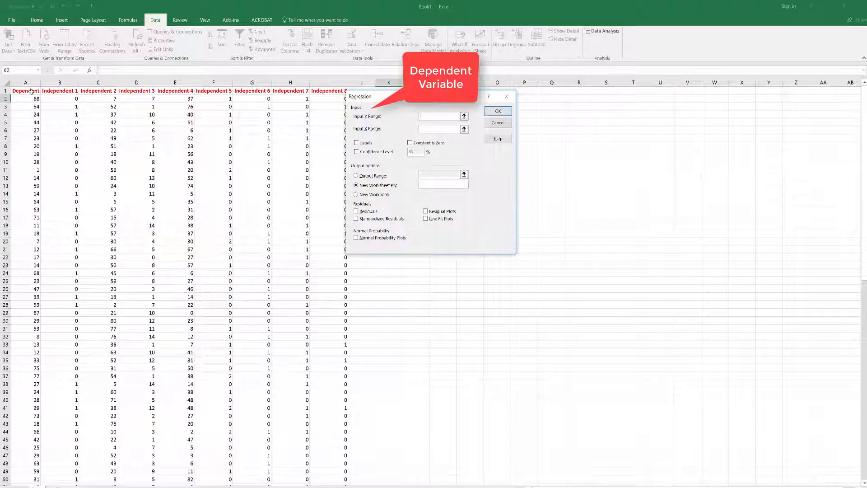
- Set the regression's Y input range to the Dependent column, $A$1:$A$101, and enable Labels
click(30, 92)
key(ctrl+shift+Down)
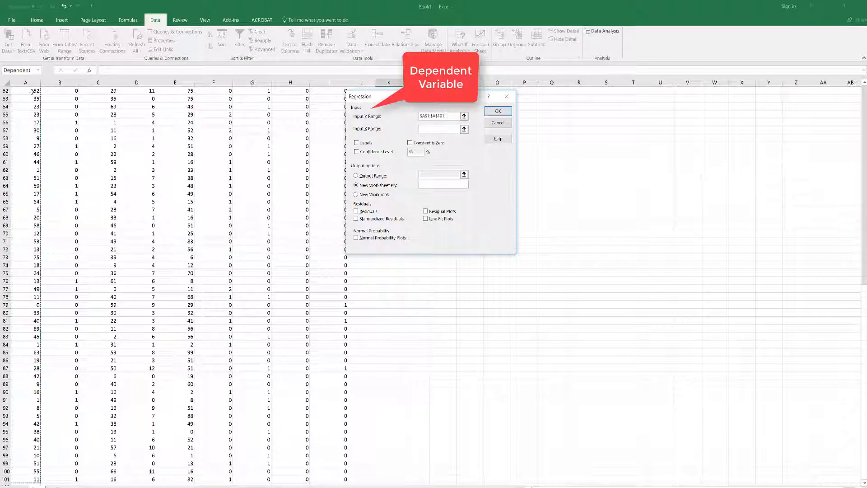
click(364, 143)
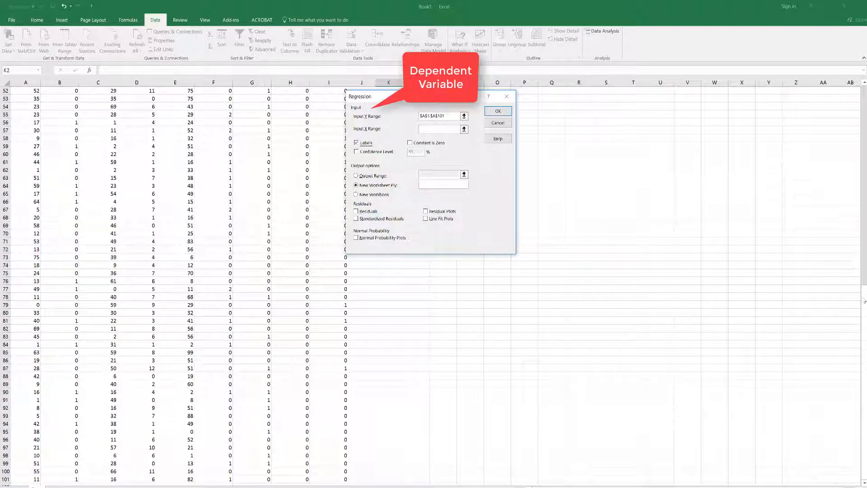
- Set the X input range to all eight independent variable columns with their headers, $B$1:$I$101
click(430, 129)
click(579, 170)
scroll(570, 166, up, 17)
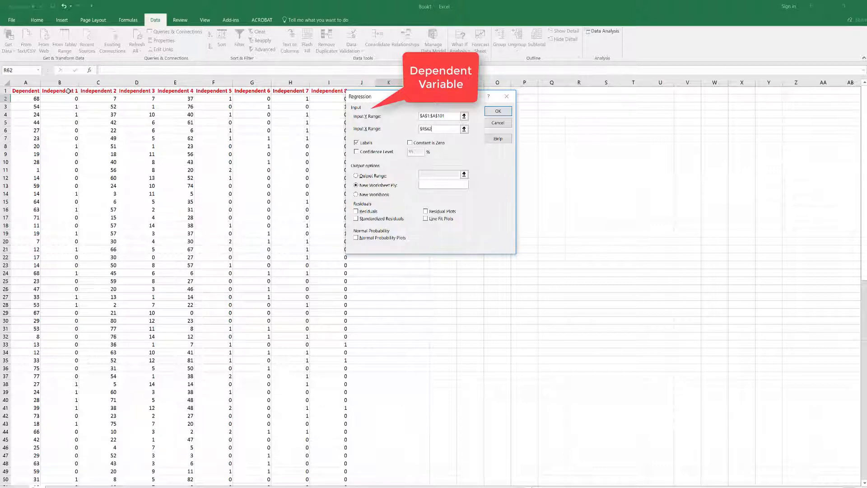
drag(414, 96, 461, 97)
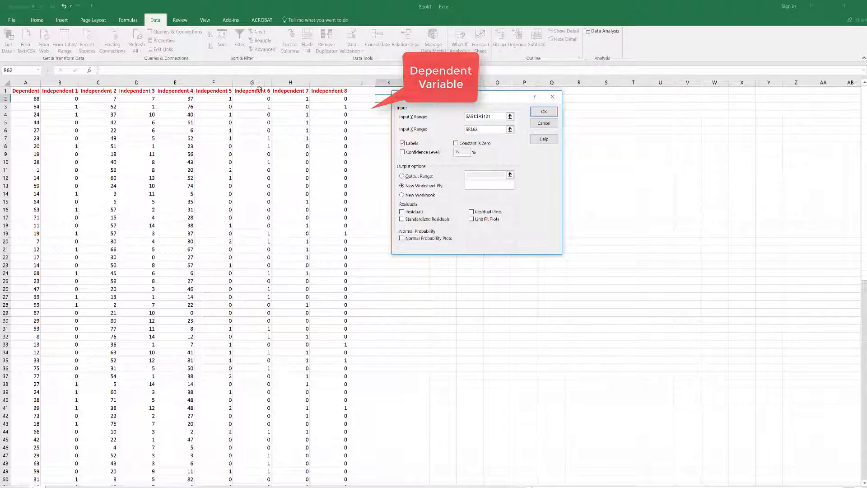
click(75, 92)
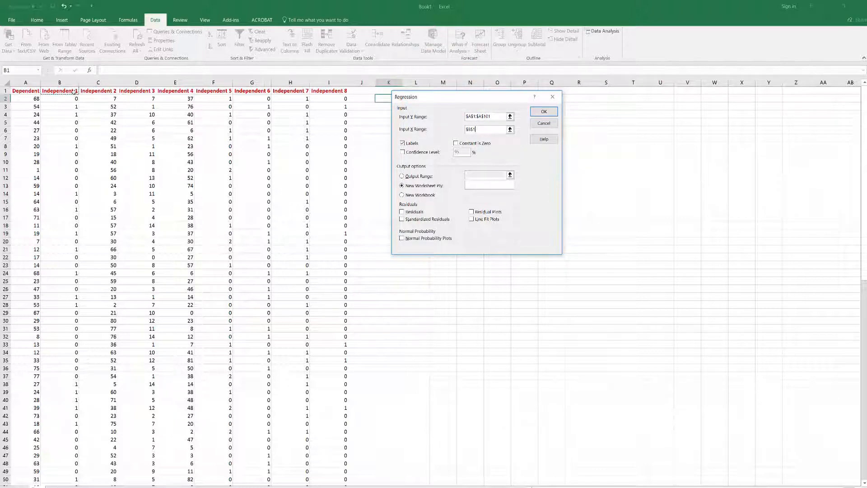
key(ctrl+Right)
key(ctrl+Right)
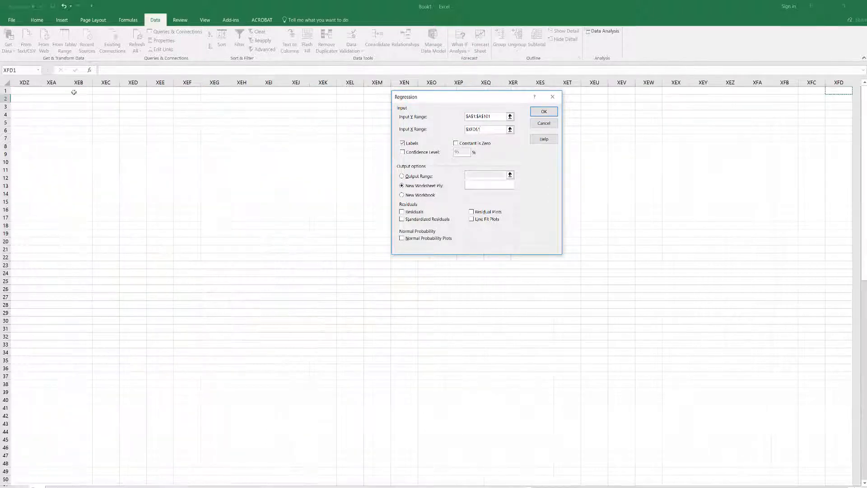
key(ctrl+Left)
key(ctrl+Left)
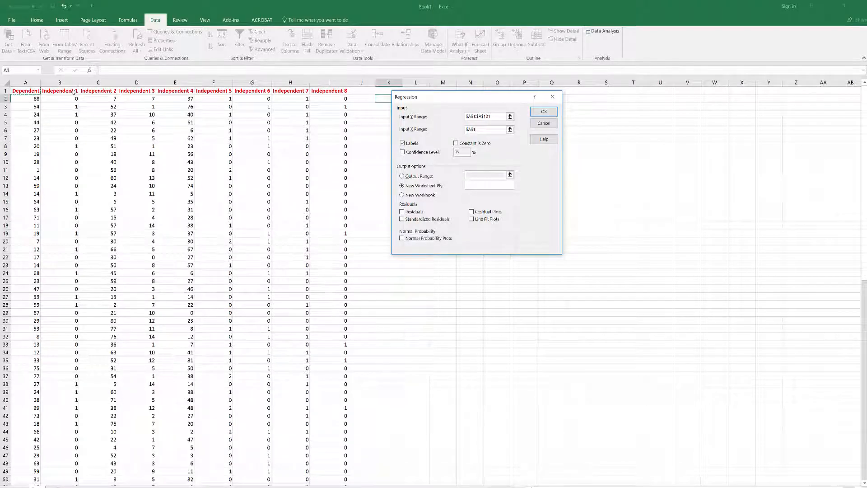
key(Right)
key(shift+Right)
key(shift+Right)
key(shift+Right)
key(shift+Right)
key(shift+Right)
key(shift+Right)
key(shift+Right)
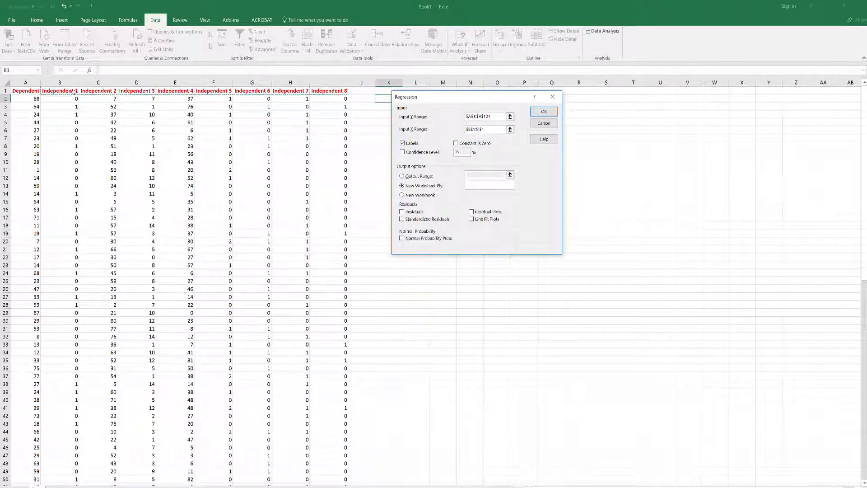
key(ctrl+shift+Down)
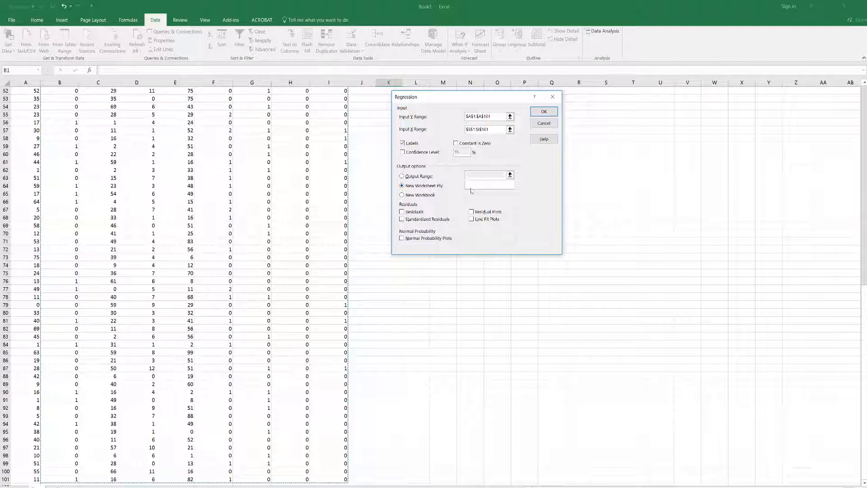
- Name the new output worksheet "Base Model Excel"
click(476, 188)
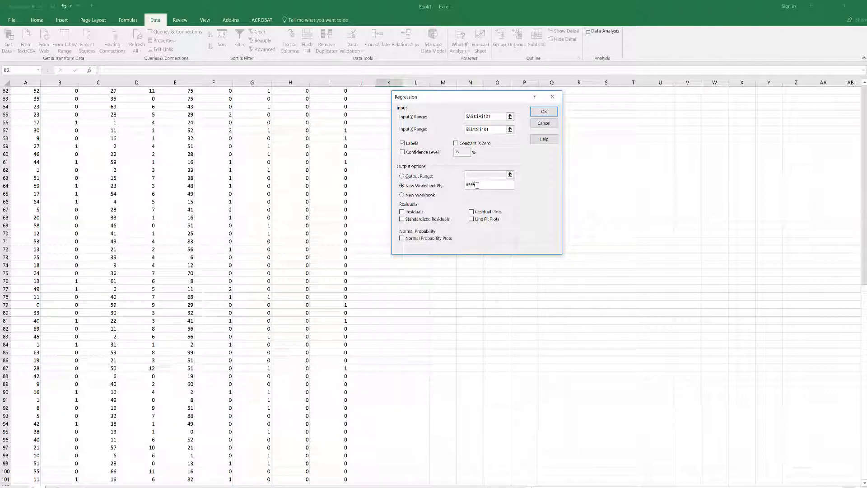
text(Model Exce3)
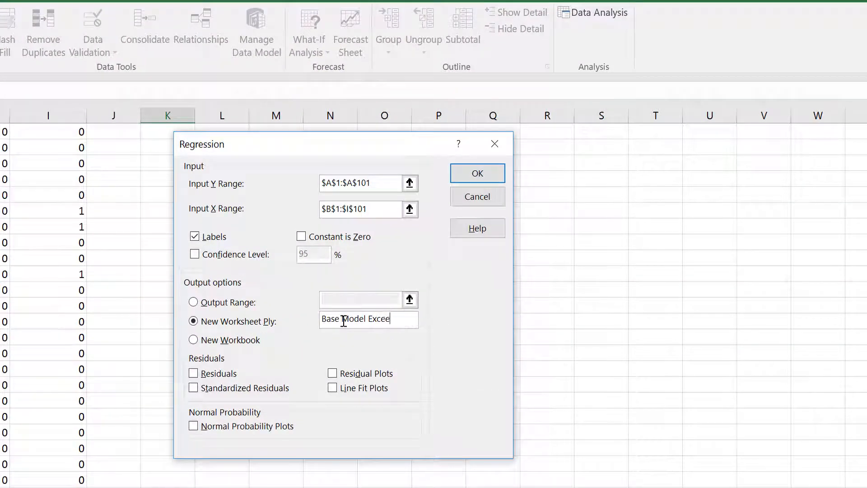
key(BackSpace)
text(l)
- Include residuals, standardized residuals, residual plots, line fit plots and normal probability plots, and run the regression
click(215, 376)
click(215, 388)
click(357, 387)
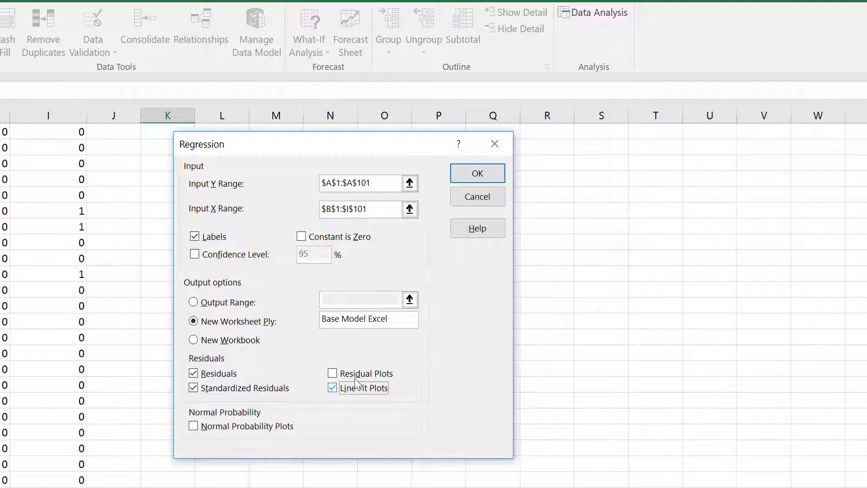
click(361, 374)
click(248, 429)
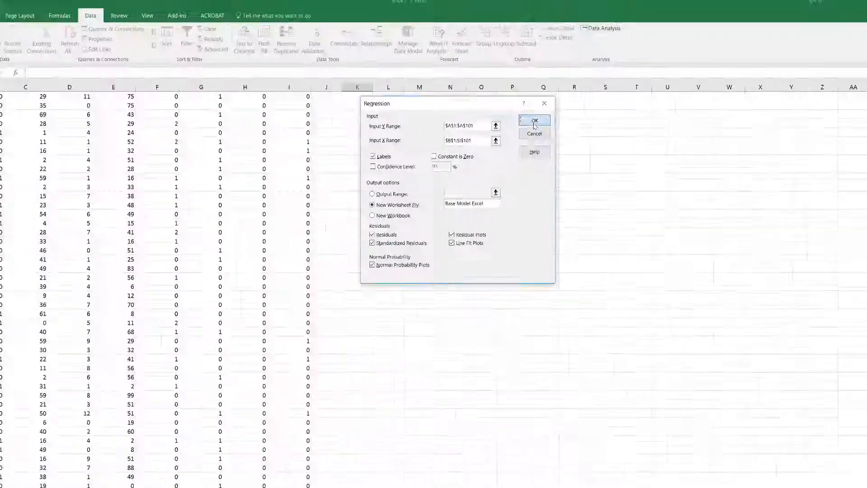
click(478, 173)
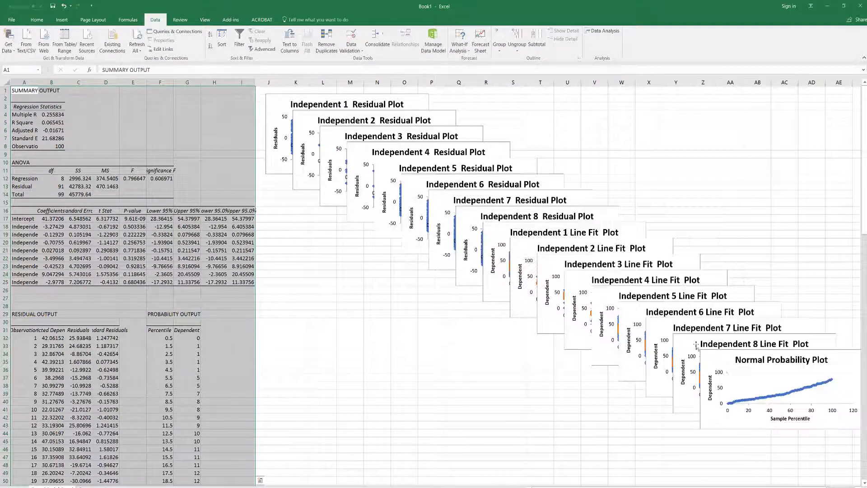
- Autofit the widths of columns A through I in the regression output
double_click(38, 83)
double_click(90, 83)
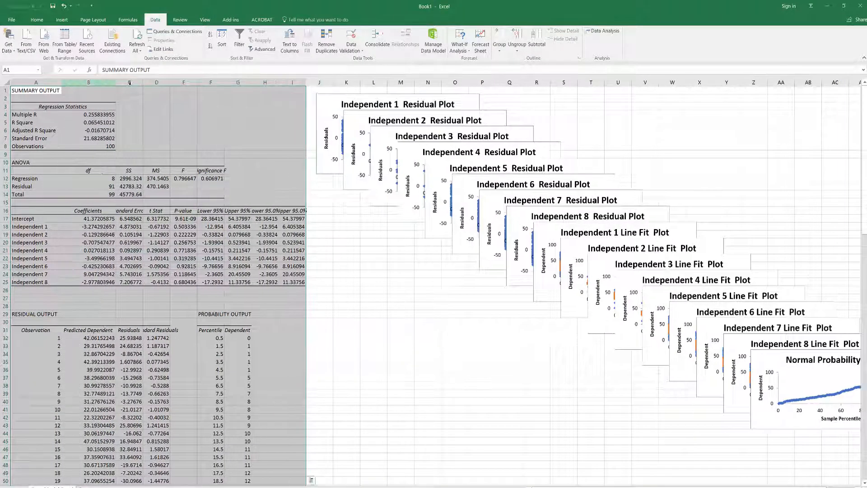
double_click(143, 82)
double_click(181, 83)
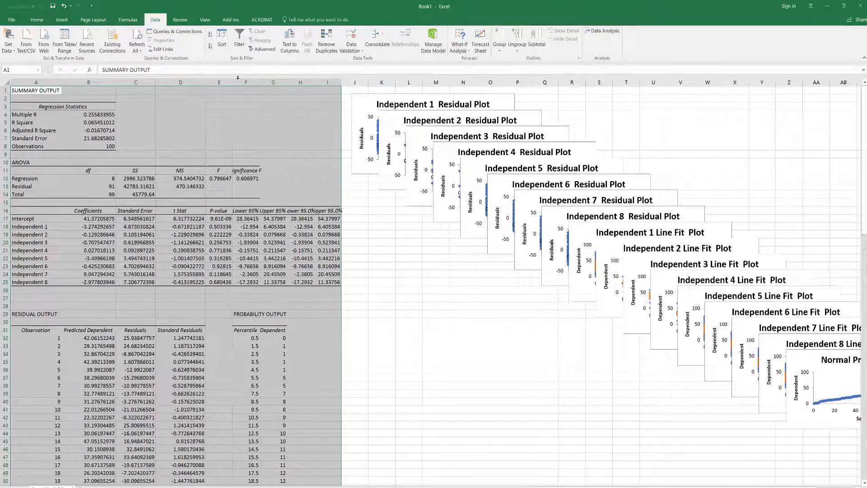
double_click(232, 82)
double_click(268, 83)
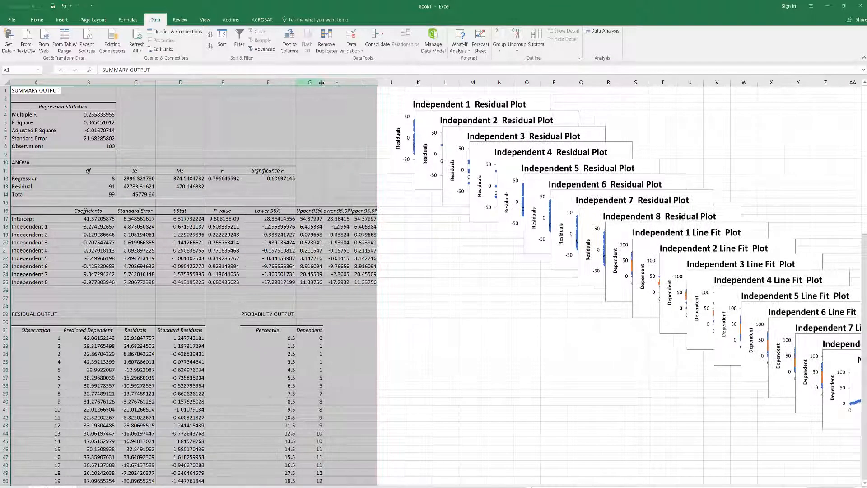
double_click(323, 83)
click(360, 83)
double_click(358, 83)
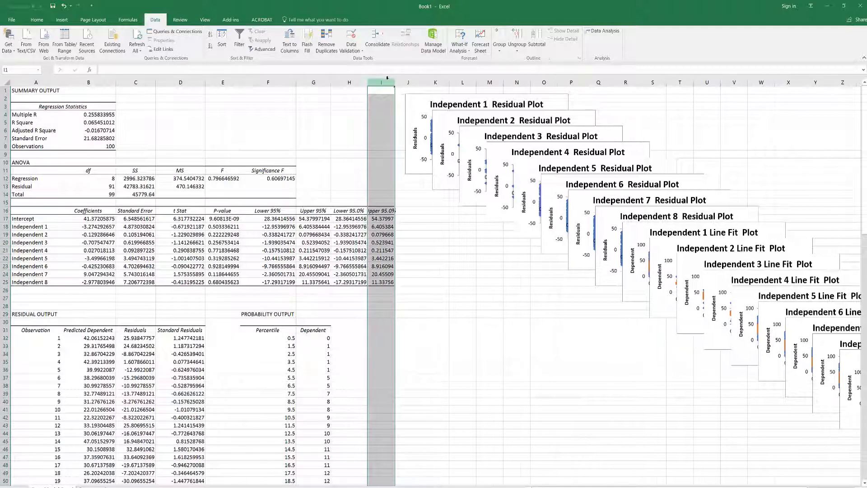
double_click(394, 83)
click(349, 122)
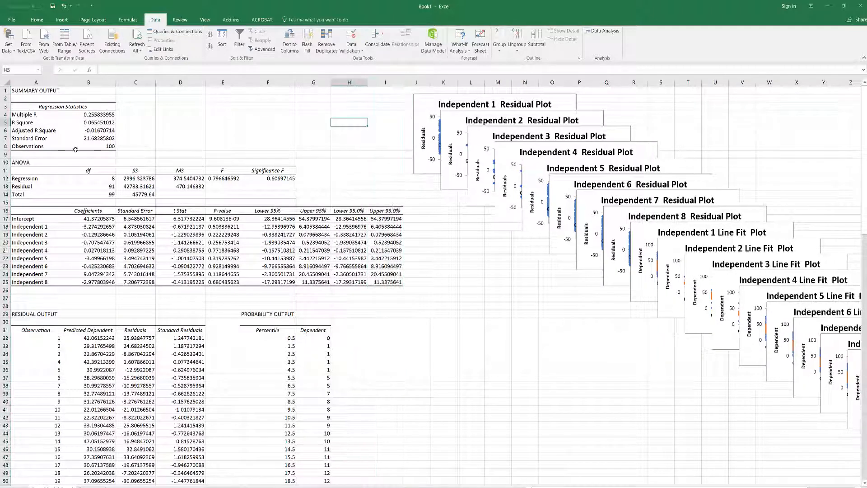
- Examine the R Square value and the ANOVA sums of squares for regression, residual and total
click(101, 124)
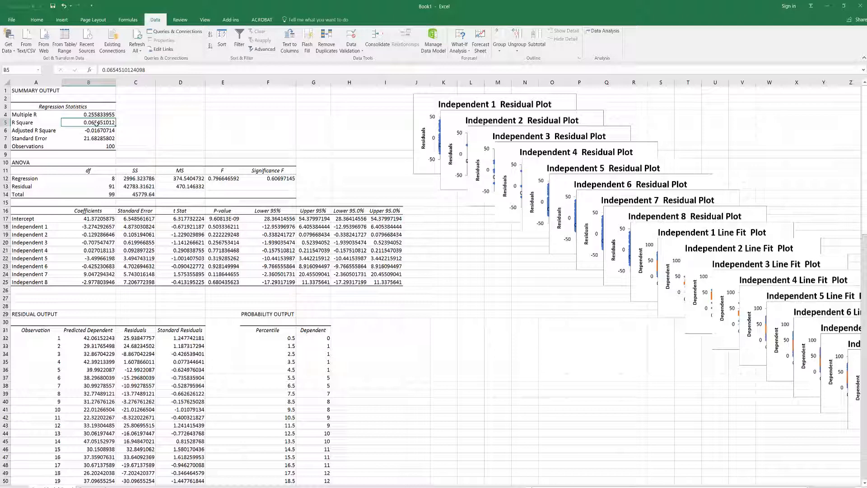
click(142, 180)
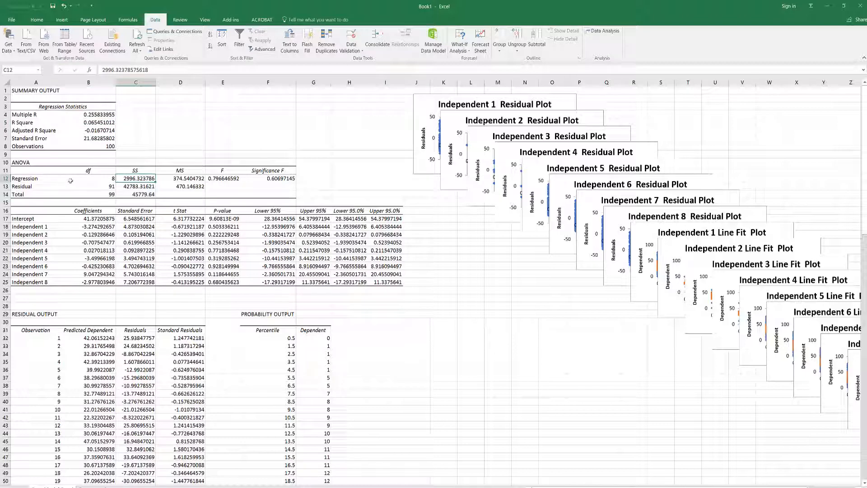
click(140, 186)
click(141, 193)
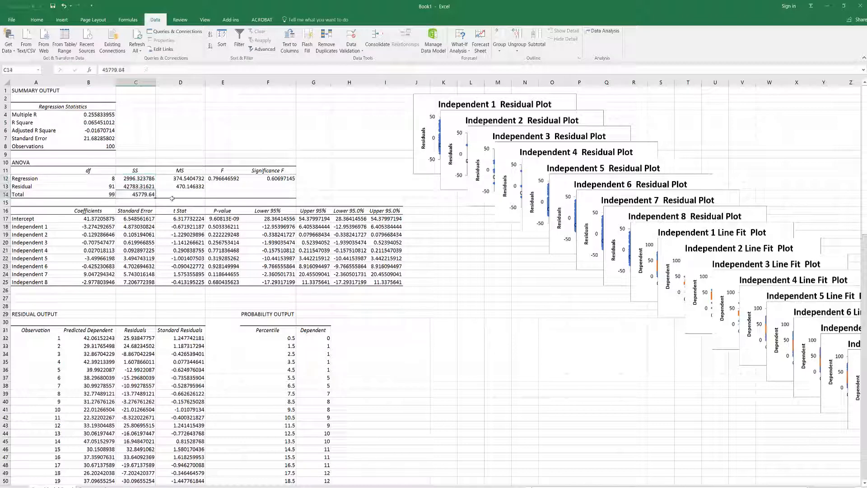
click(141, 181)
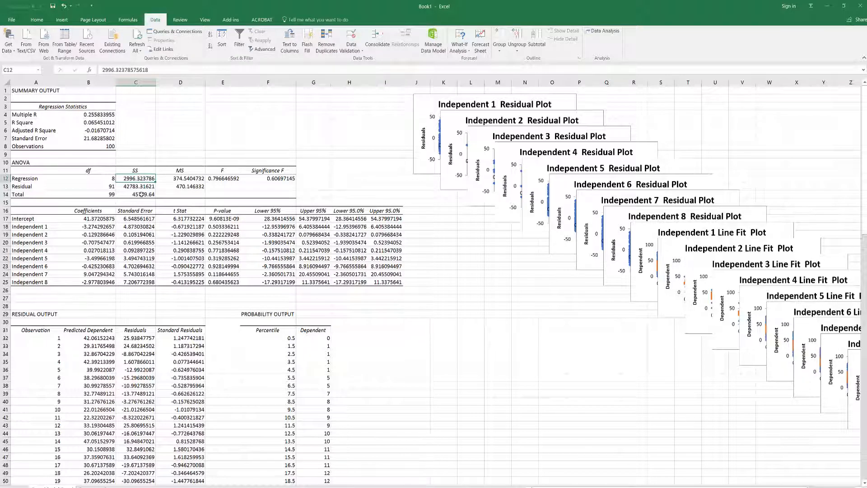
click(139, 195)
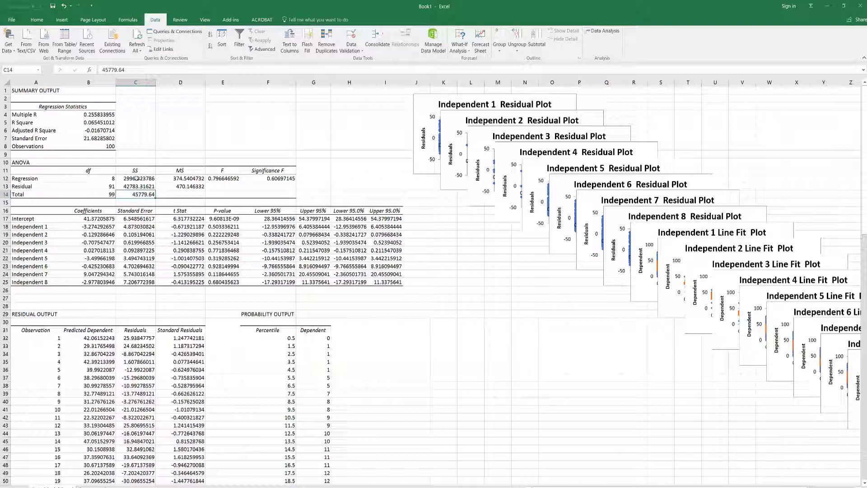
- Calculate R Square manually in cell C5 as regression over total sum of squares, using =C12/C14
click(129, 122)
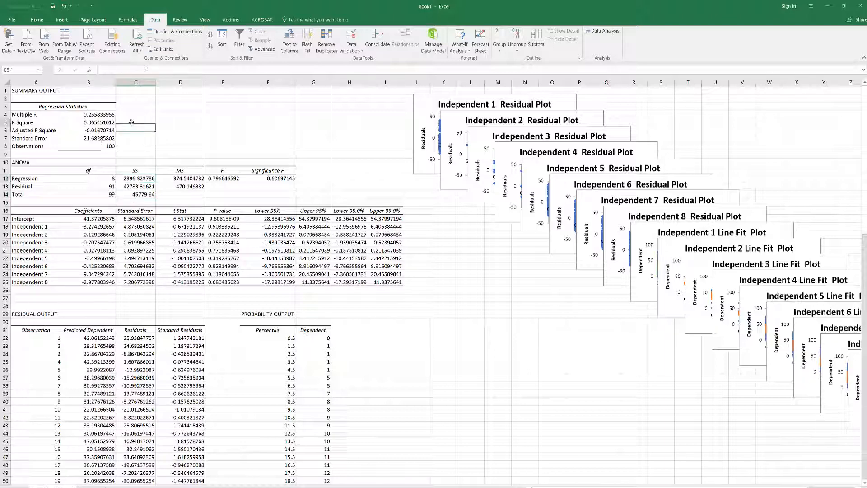
text(=)
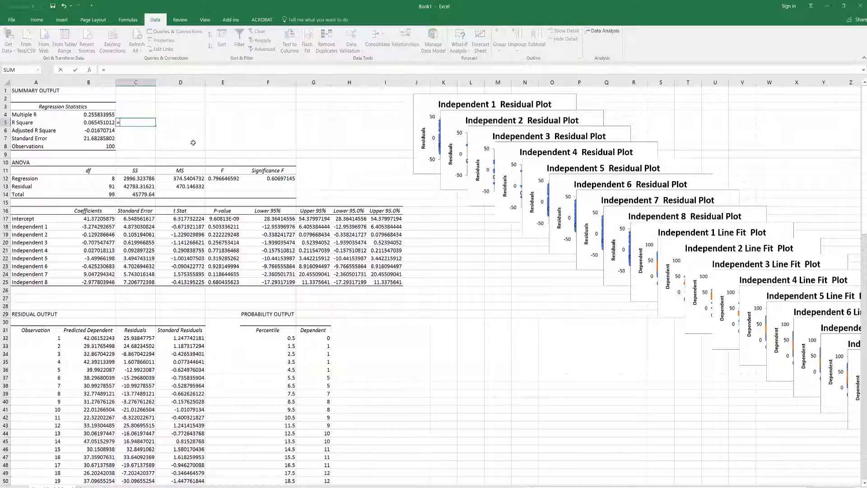
click(136, 179)
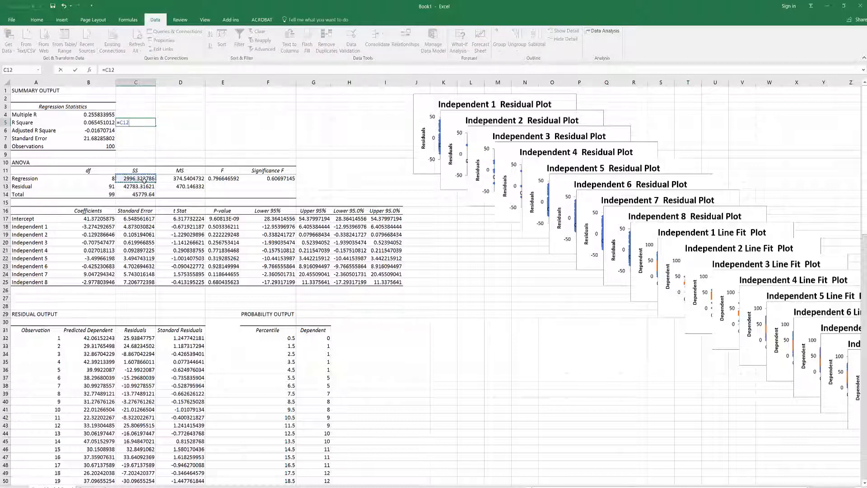
text(/)
click(141, 194)
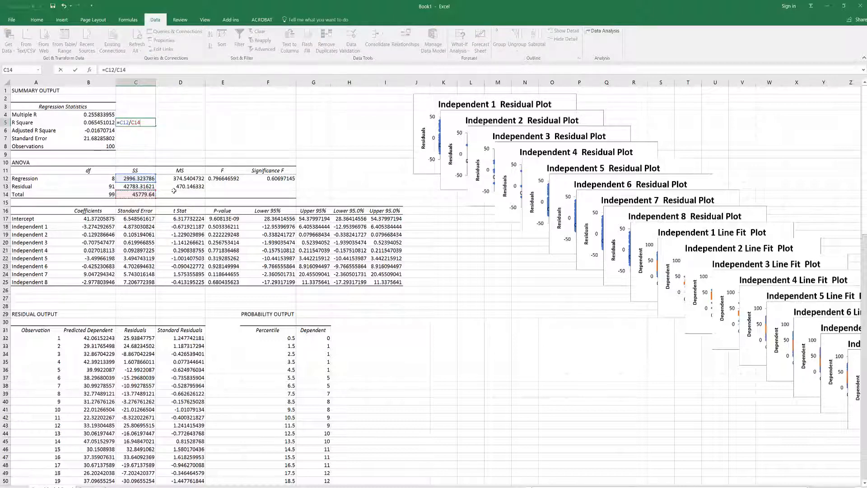
key(Return)
click(171, 120)
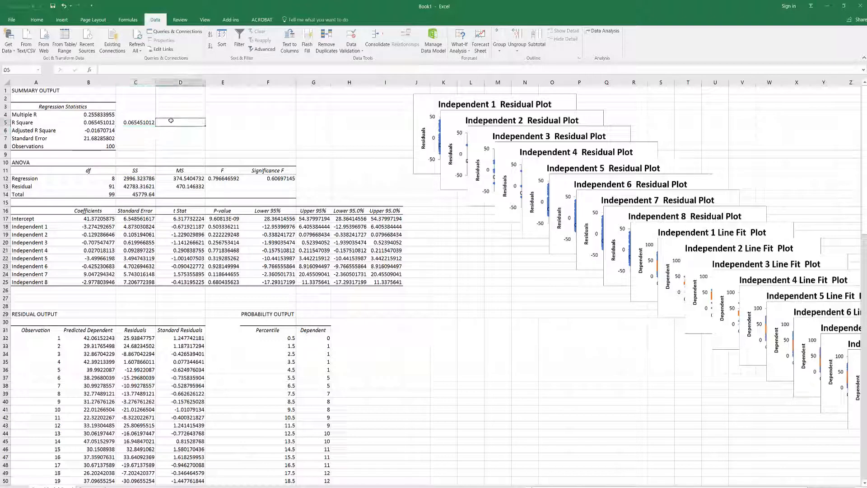
- Show the formula behind the manual R Square of cell C5 as text in D5 using FORMULATEXT
text(=form)
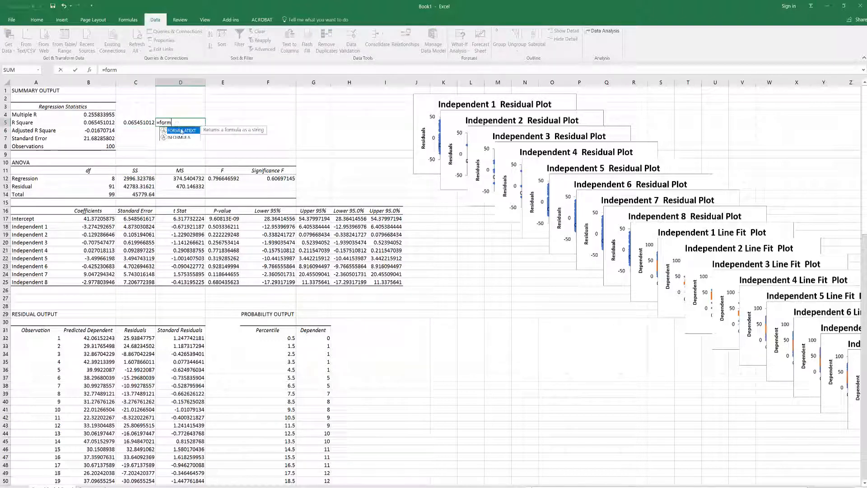
double_click(182, 131)
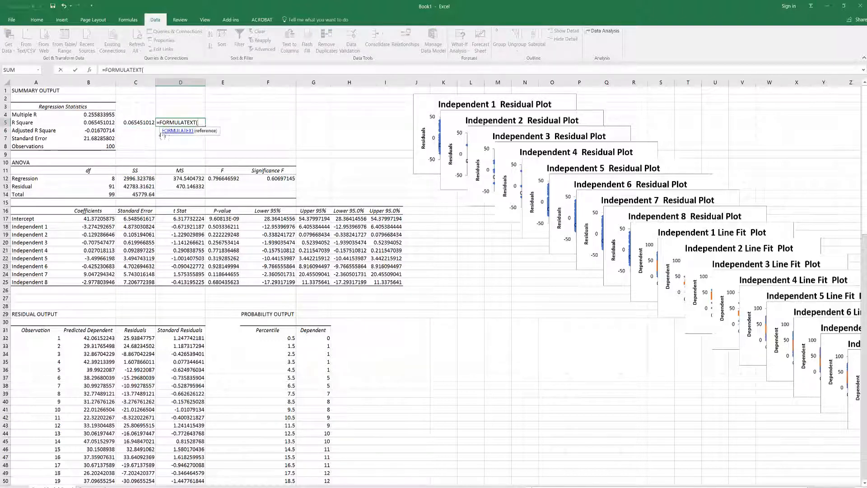
click(145, 125)
key(Return)
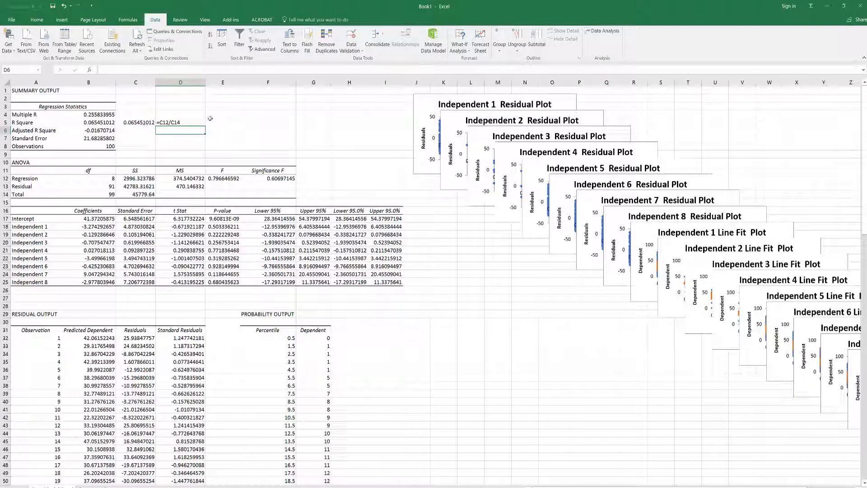
- Examine the coefficients and p-values of Independent 1 through Independent 8 in the regression's coefficient table
click(45, 122)
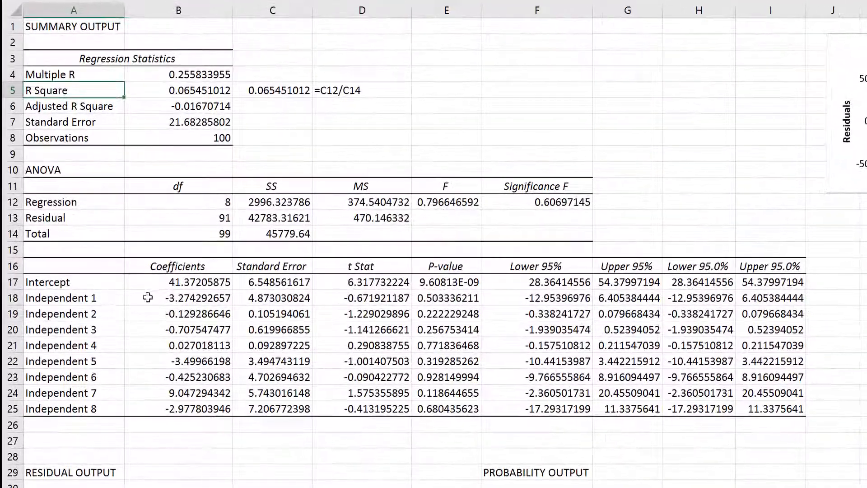
click(108, 302)
drag(98, 408, 91, 299)
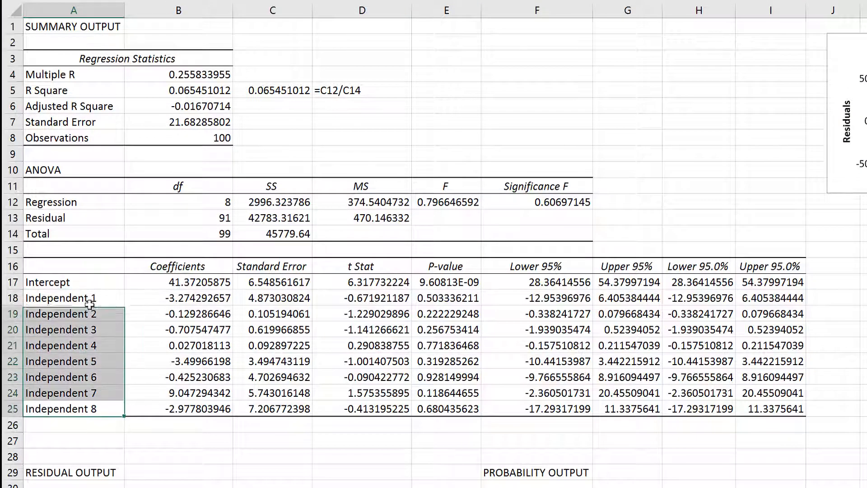
text(Independent 1 Independent 2 Independent 3 Independent 4 Independent 5 Independent 6 Independent 7 Independent 8)
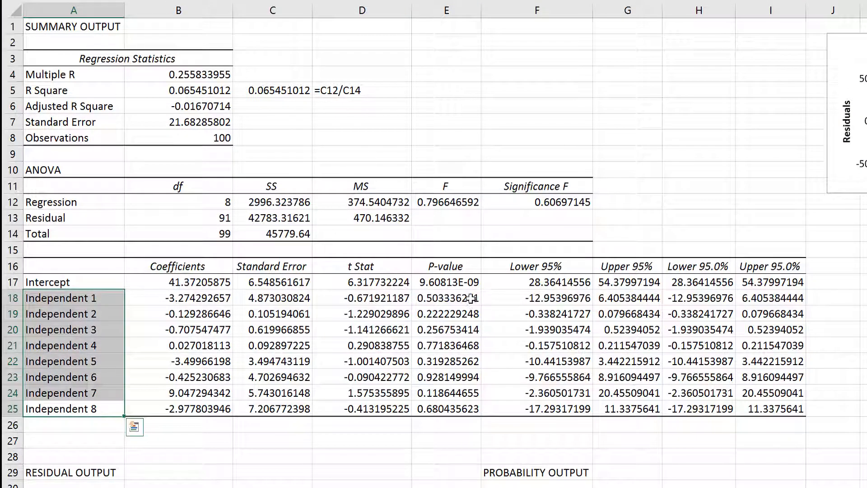
drag(471, 298, 453, 420)
click(447, 299)
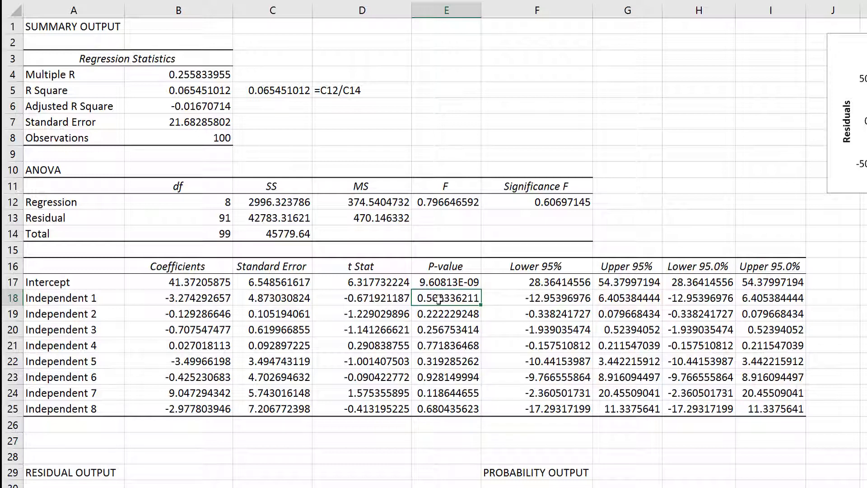
click(188, 299)
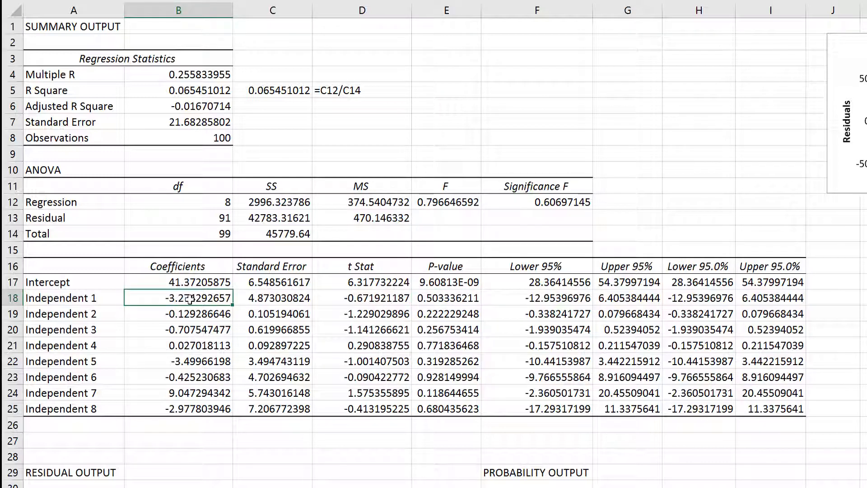
click(443, 294)
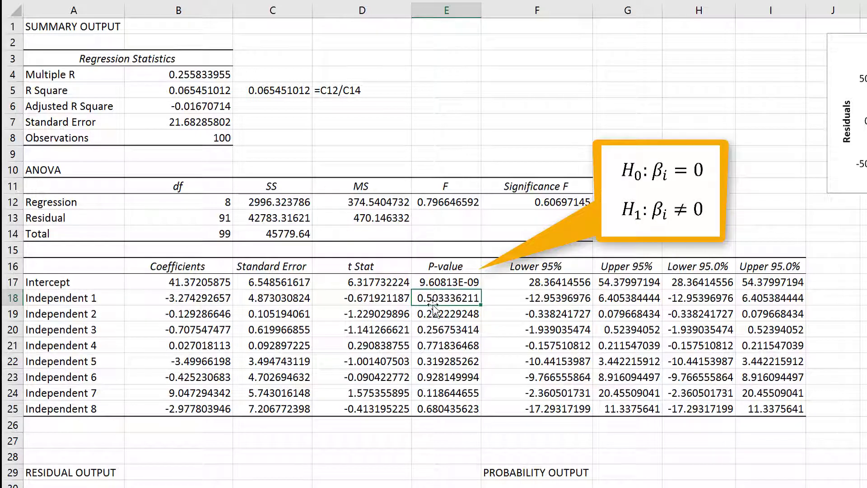
click(196, 299)
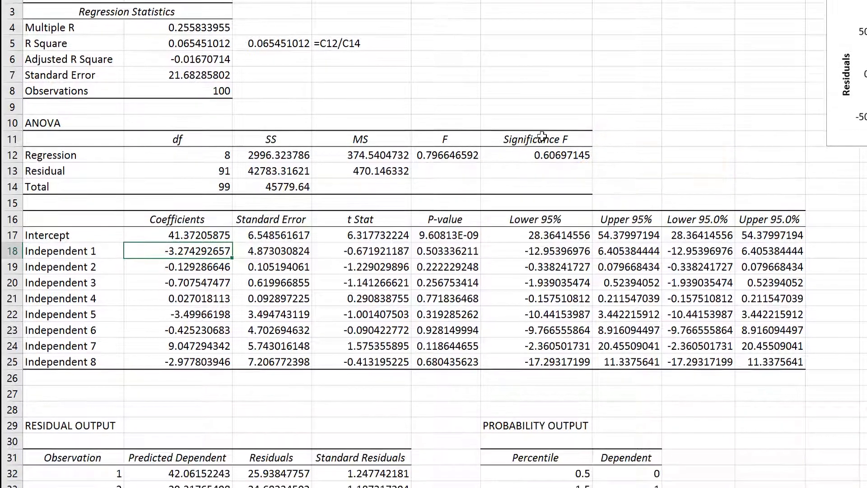
drag(70, 472, 339, 193)
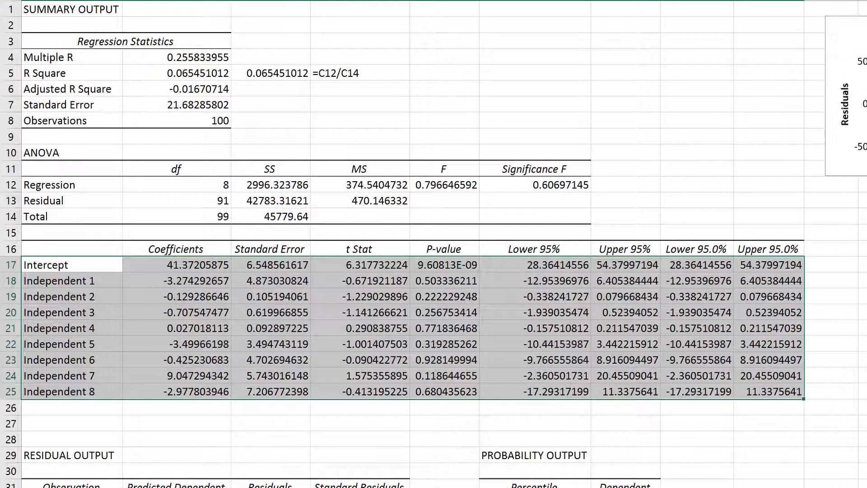
- Return to the data worksheet and start the Stepwise Regression procedure of the Data Analysis Plus add-in
click(378, 486)
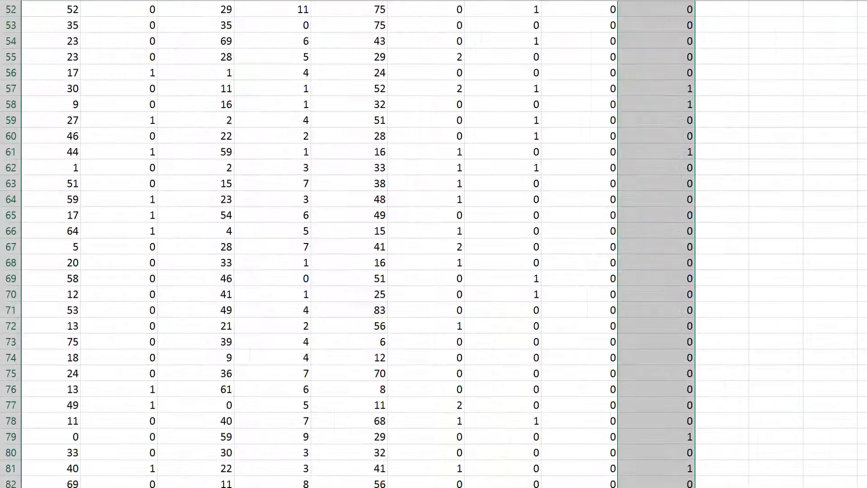
scroll(429, 387, up, 16)
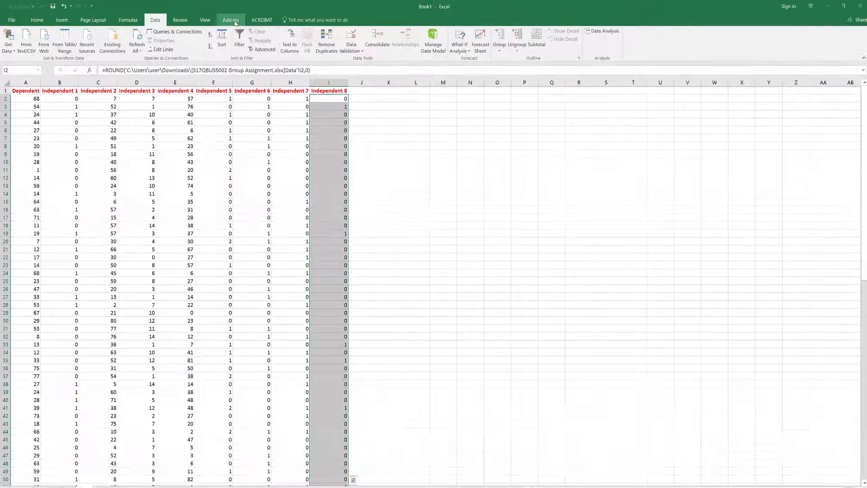
click(235, 21)
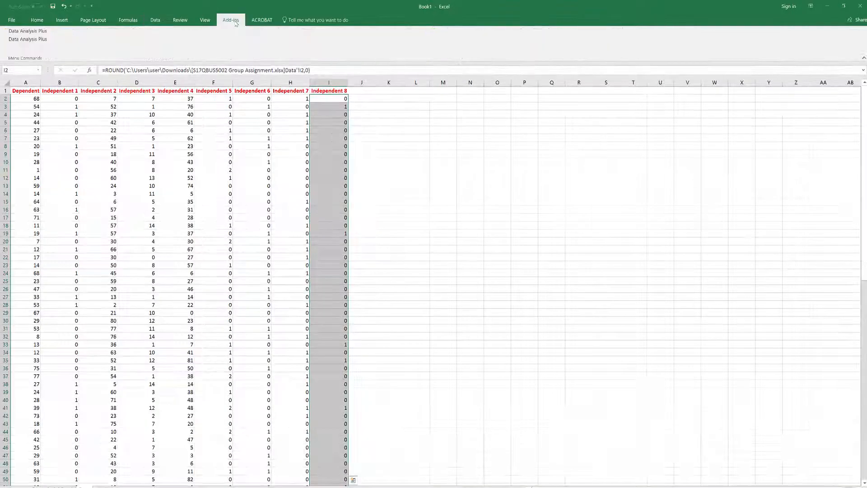
click(29, 31)
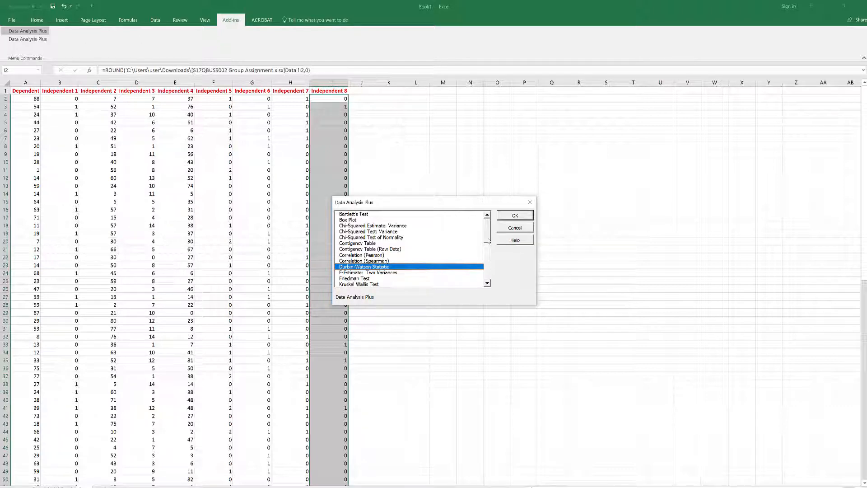
drag(489, 238, 489, 270)
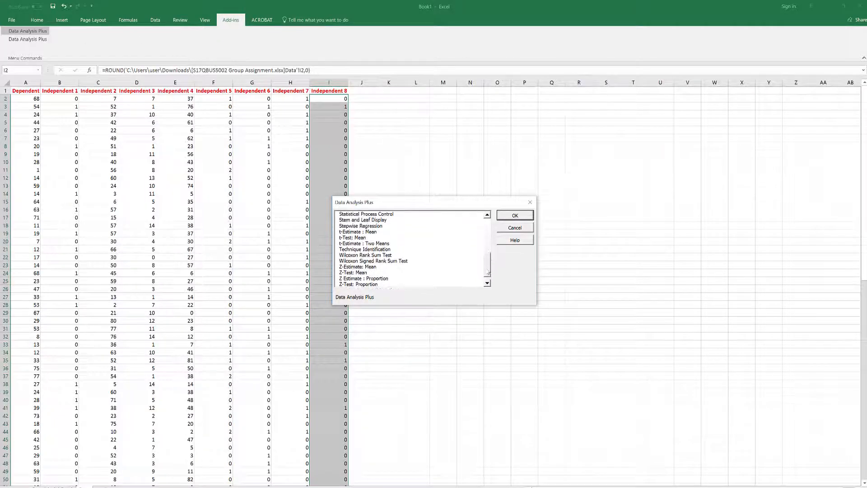
click(374, 226)
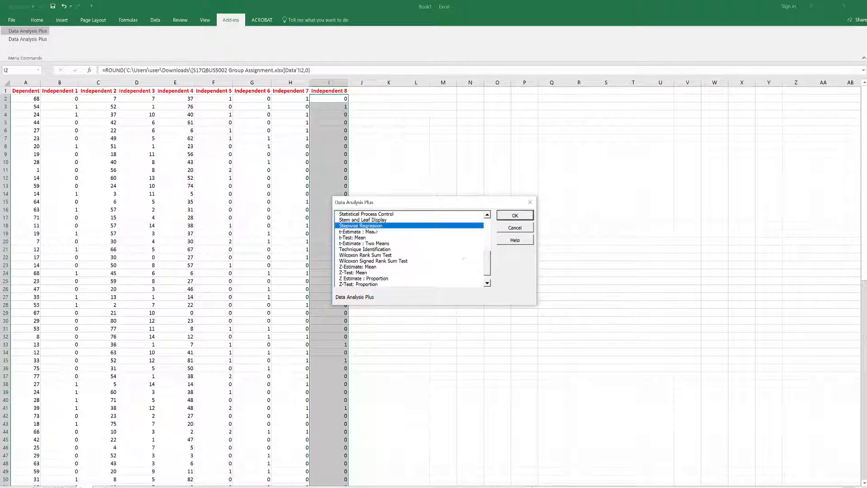
click(515, 216)
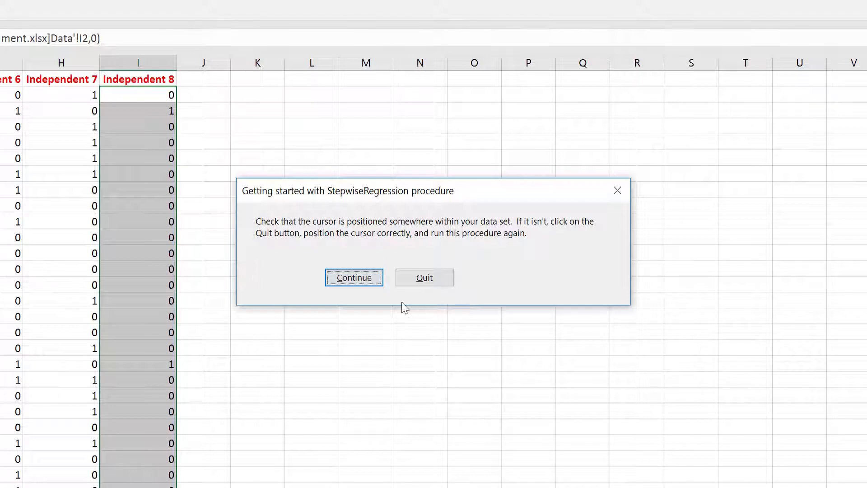
- Proceed without checking for missing values and choose Dependent as the response variable
click(355, 283)
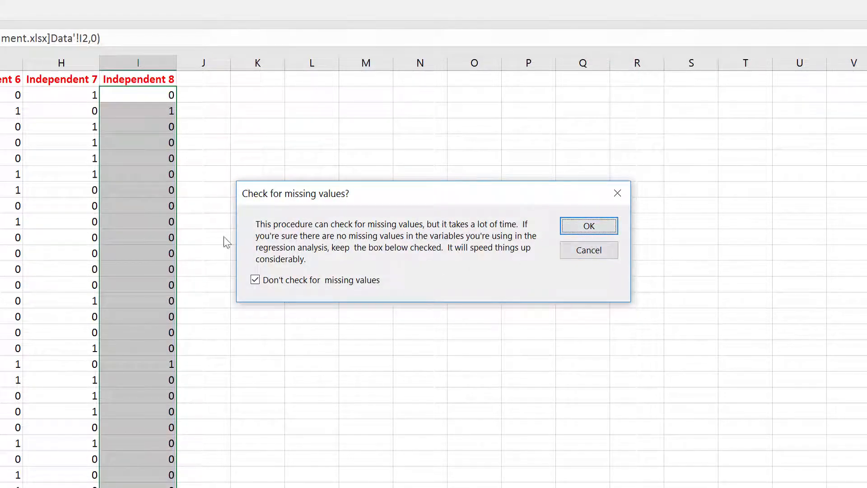
click(590, 227)
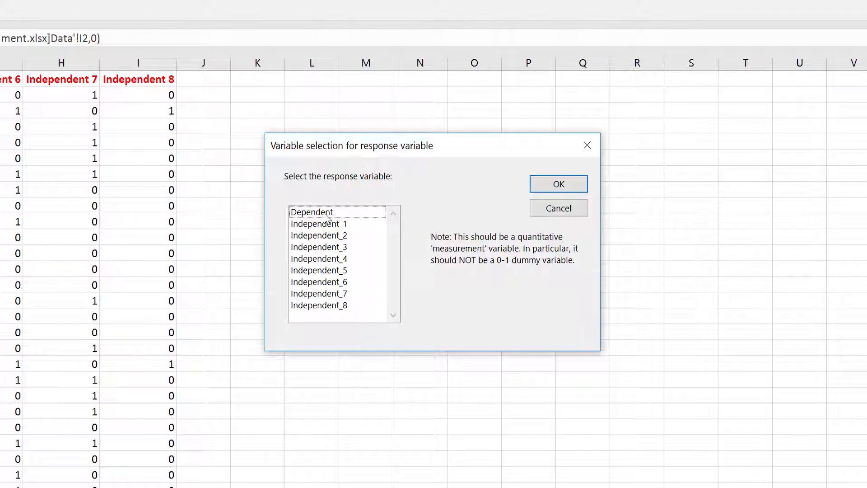
click(325, 213)
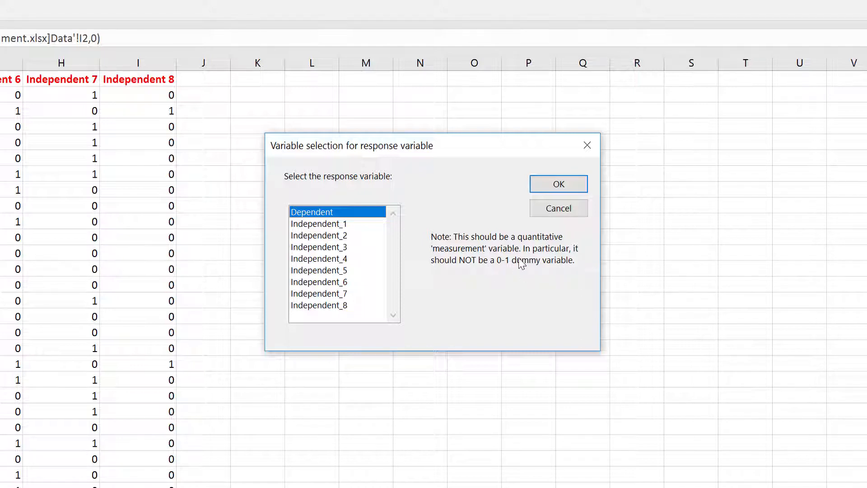
click(559, 185)
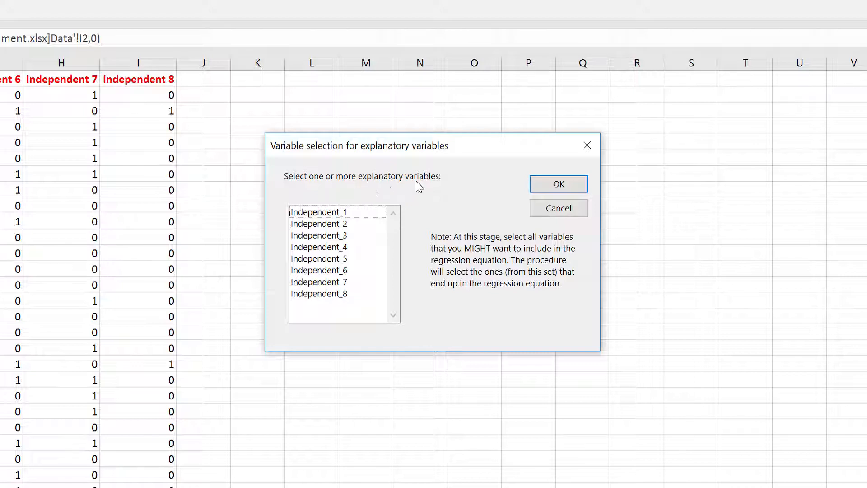
- Choose all eight variables, Independent_1 through Independent_8, as the explanatory variables
click(355, 214)
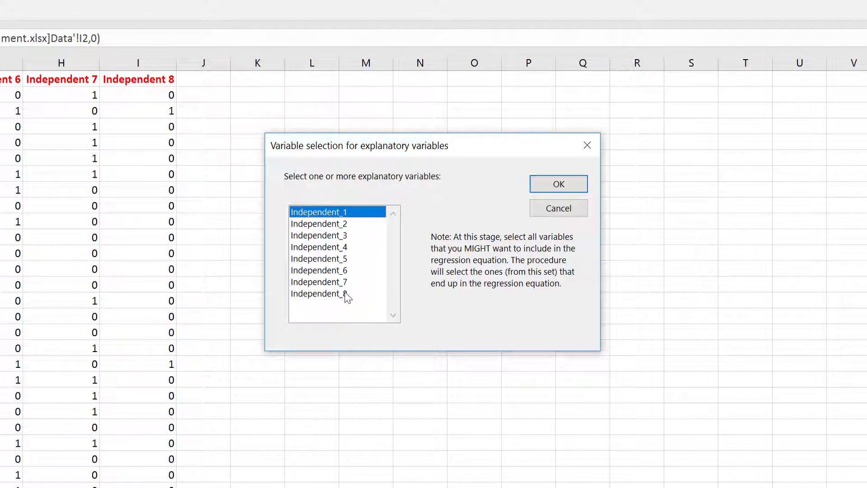
shift+click(365, 294)
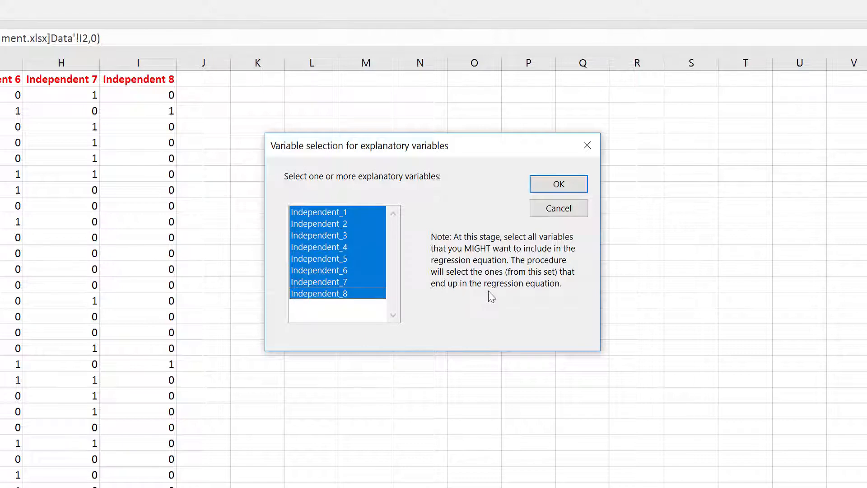
click(549, 189)
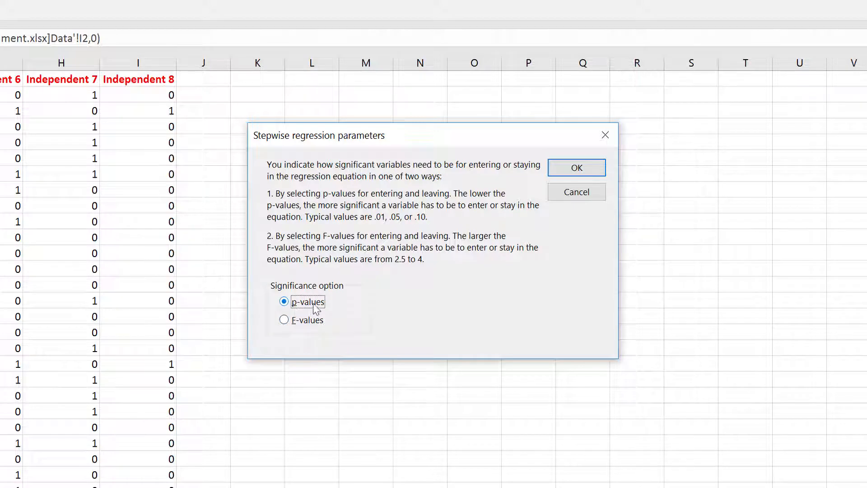
- Use p-values as the significance option, with p-to-enter set to 0.5 and p-to-leave set to 1
click(553, 170)
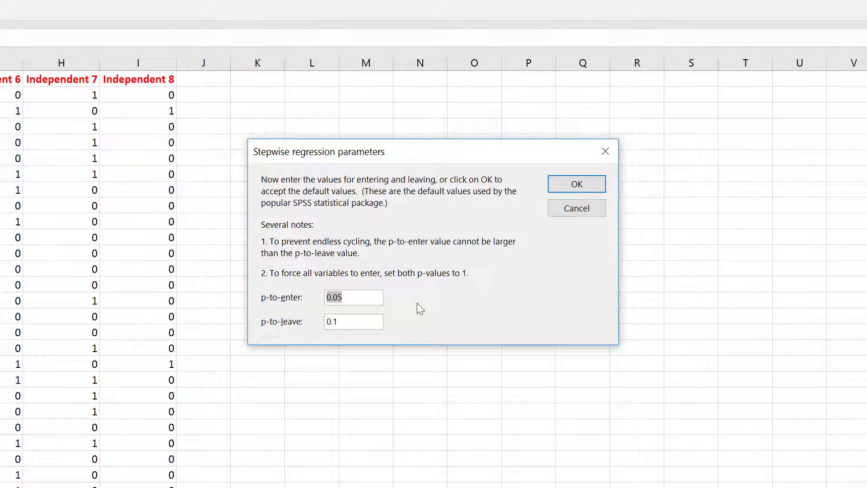
click(379, 298)
key(BackSpace)
key(BackSpace)
text(5)
click(374, 322)
drag(371, 322, 289, 322)
text(1)
click(575, 192)
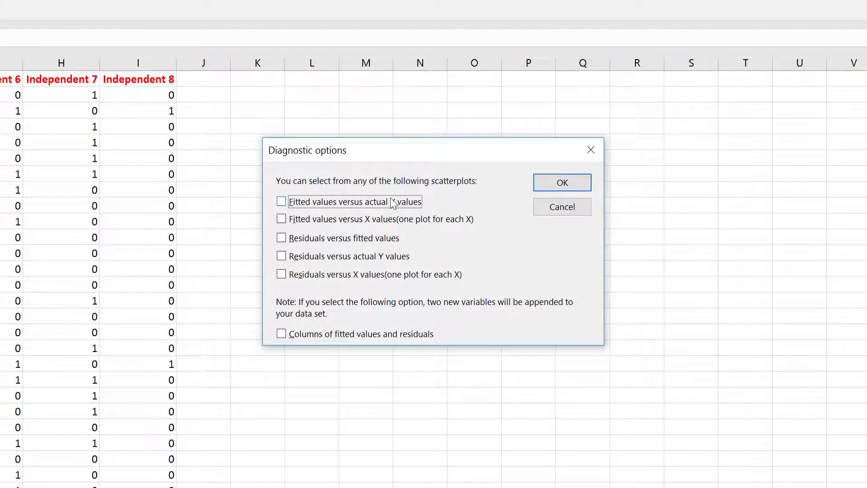
- Include all five fitted-value and residual scatterplots plus the columns of fitted values and residuals in the diagnostics
click(357, 202)
click(377, 219)
click(361, 238)
click(360, 256)
click(360, 276)
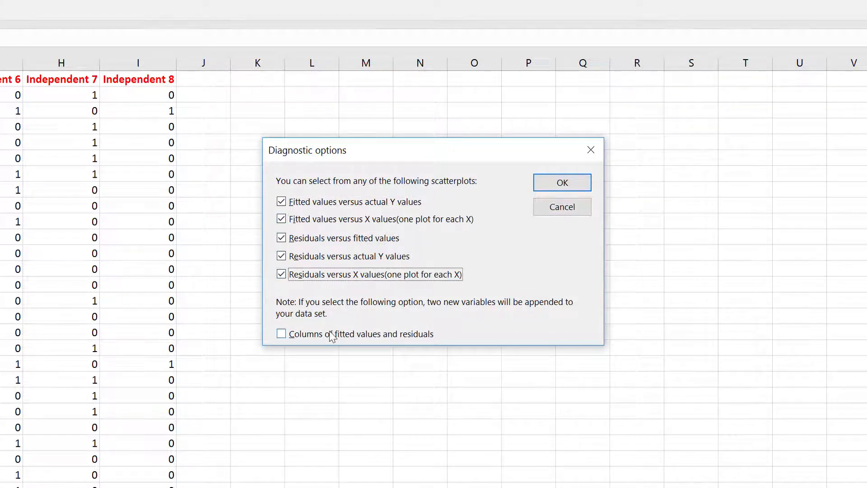
click(333, 334)
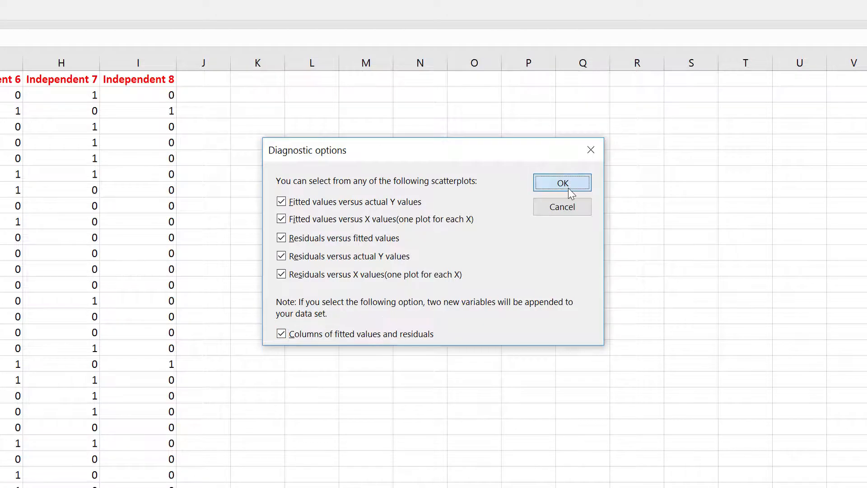
click(568, 188)
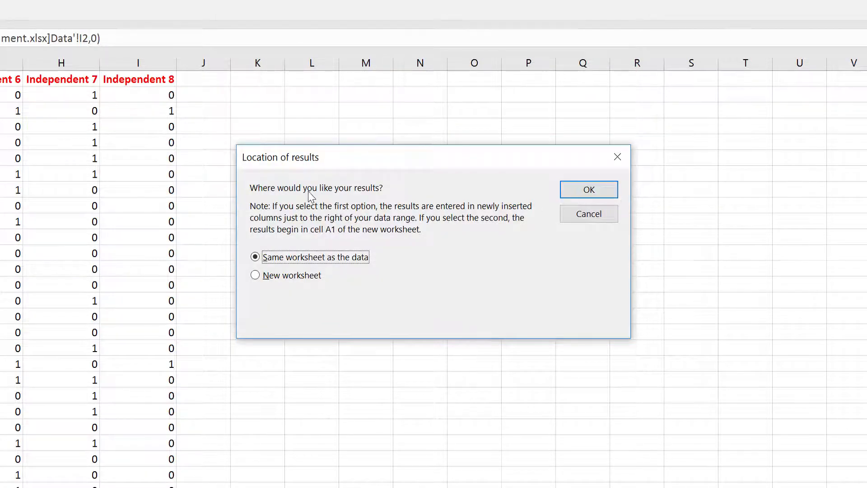
- Place the results in a new worksheet named "Base Model DAP" and run the stepwise regression
click(273, 277)
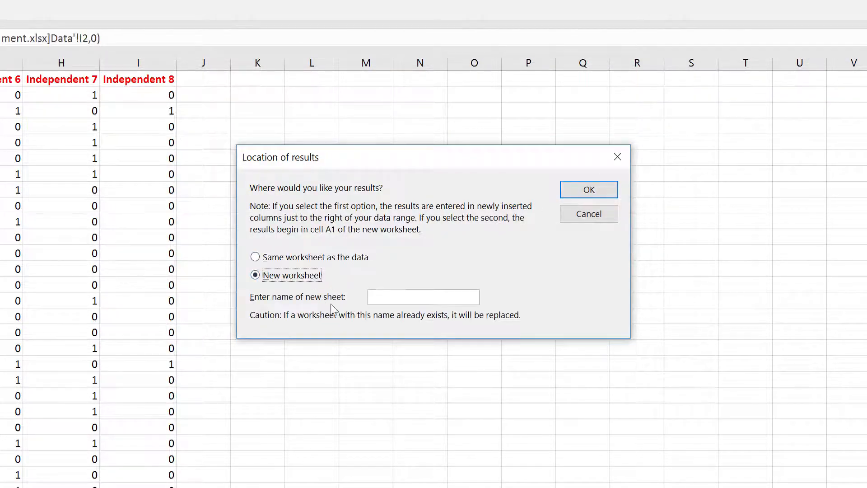
click(387, 298)
text(Base Mod)
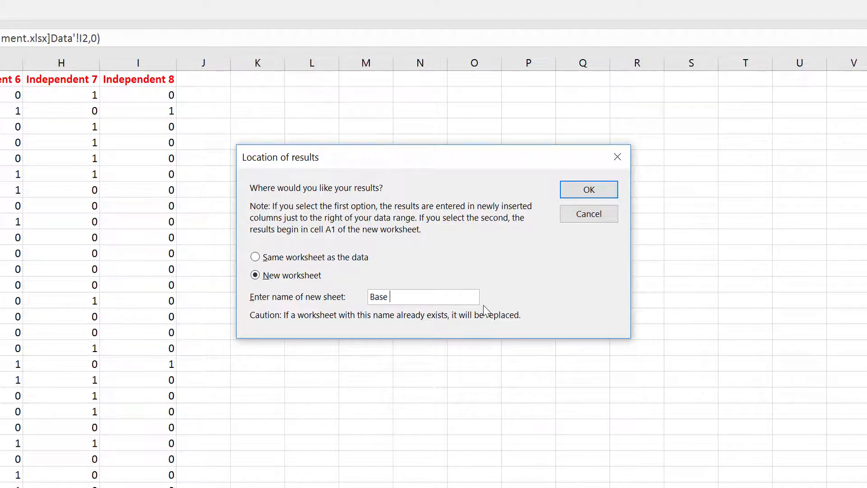
text(el DAP)
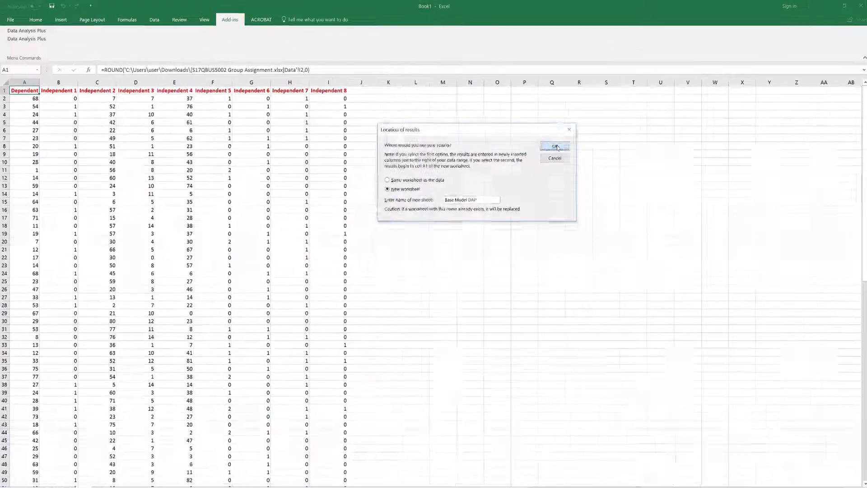
click(556, 146)
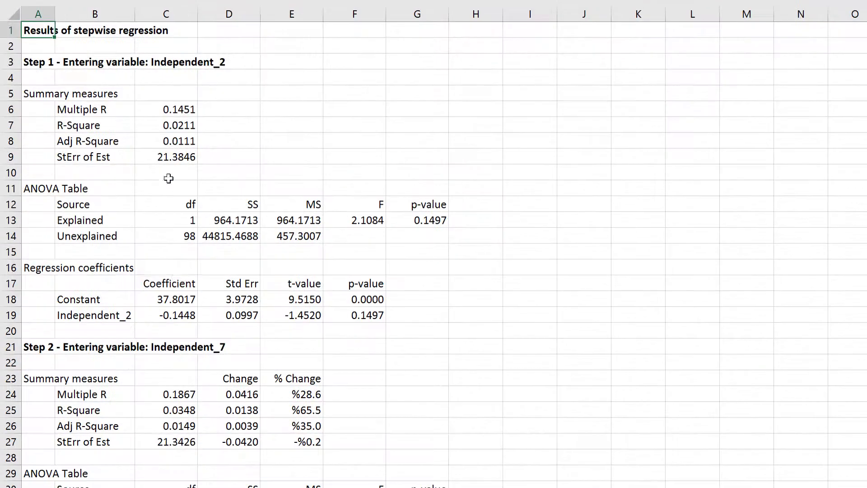
- Review the stepwise regression results title and the heading of Step 1 naming the entering variable
click(45, 65)
drag(40, 33, 152, 30)
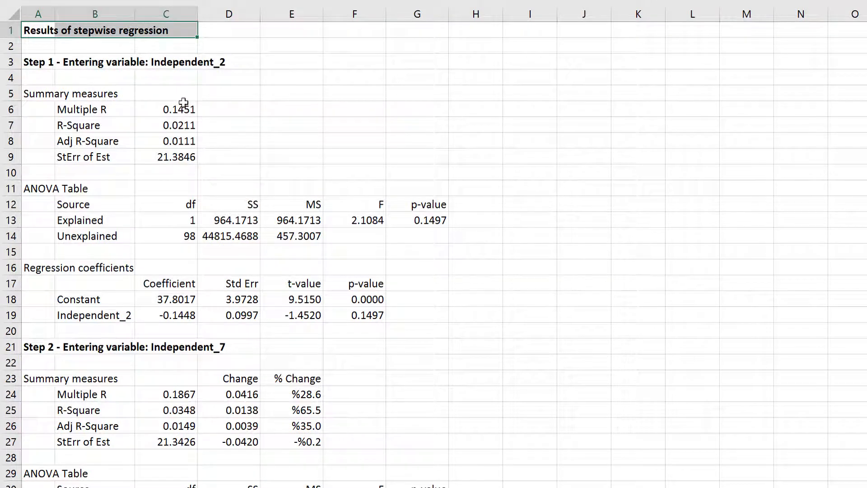
drag(37, 65, 201, 65)
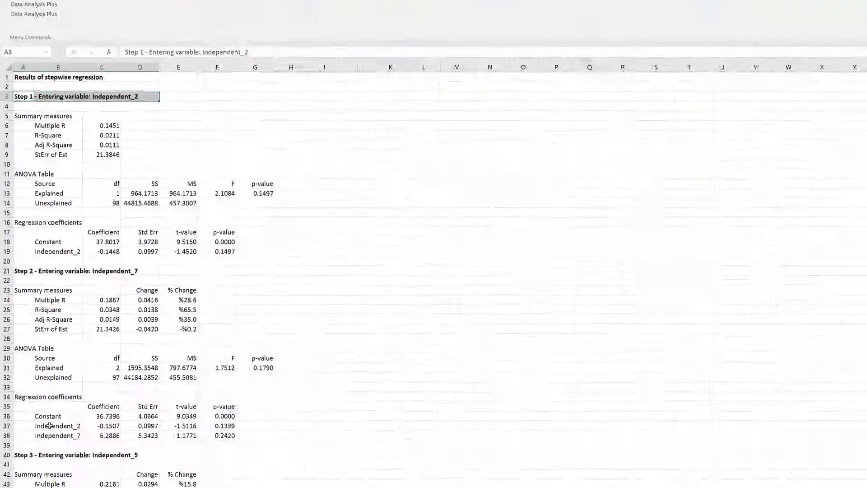
- Review the Step 2 regression coefficients and the stepwise results of the following steps through Step 5
drag(48, 416, 221, 435)
scroll(135, 424, down, 1)
scroll(60, 359, down, 6)
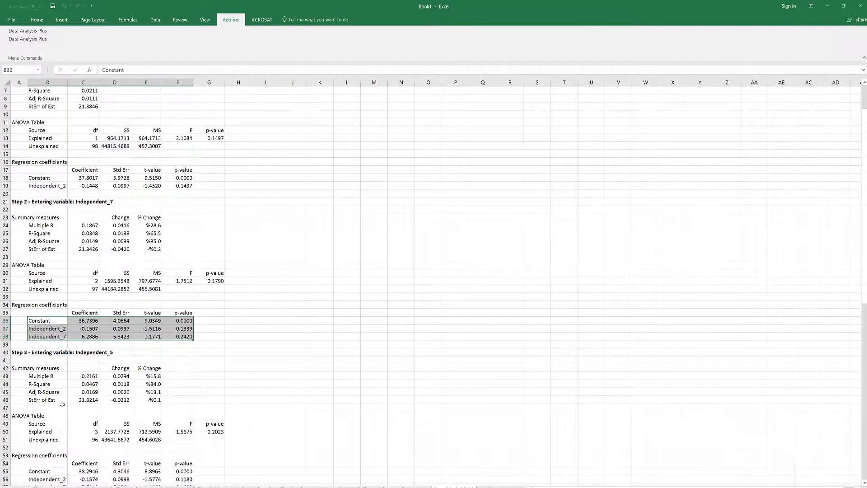
scroll(60, 369, down, 9)
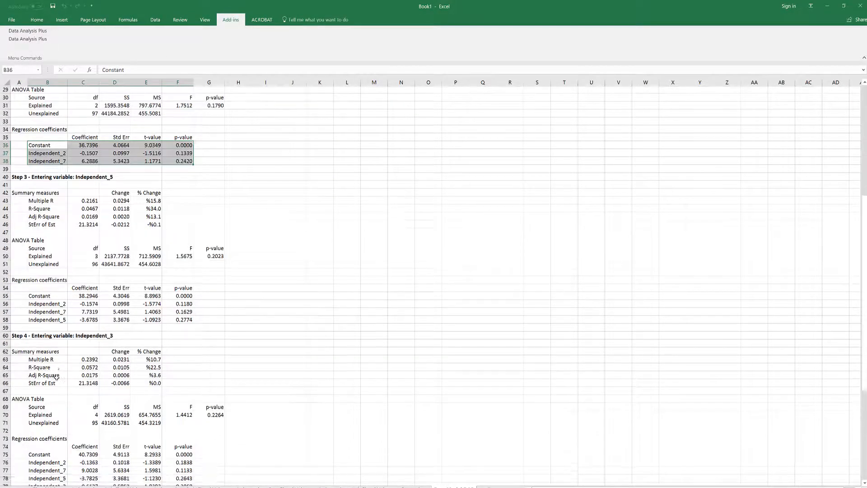
scroll(59, 397, down, 6)
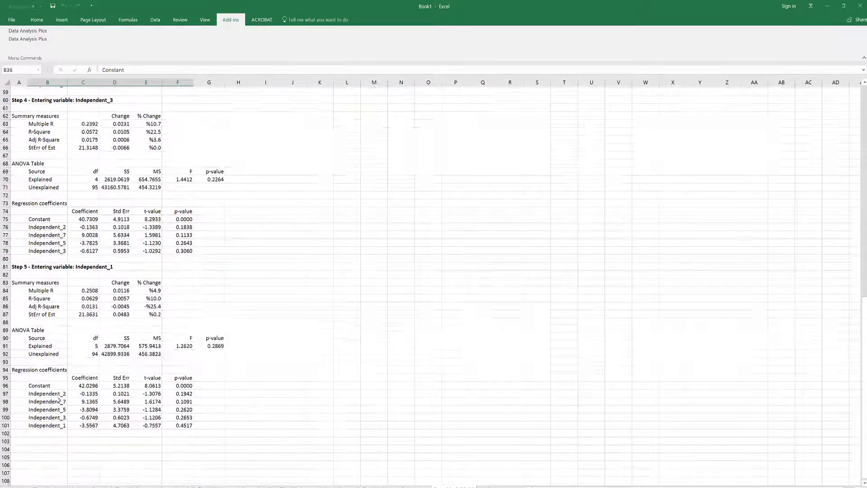
click(180, 367)
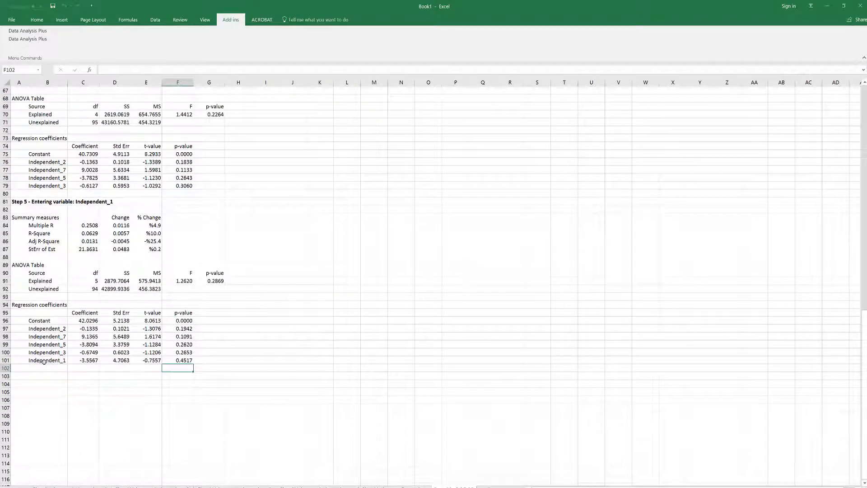
- Examine the Independent_1 row and its p-value in Step 5, along with that step's full regression coefficients table
drag(45, 360, 183, 360)
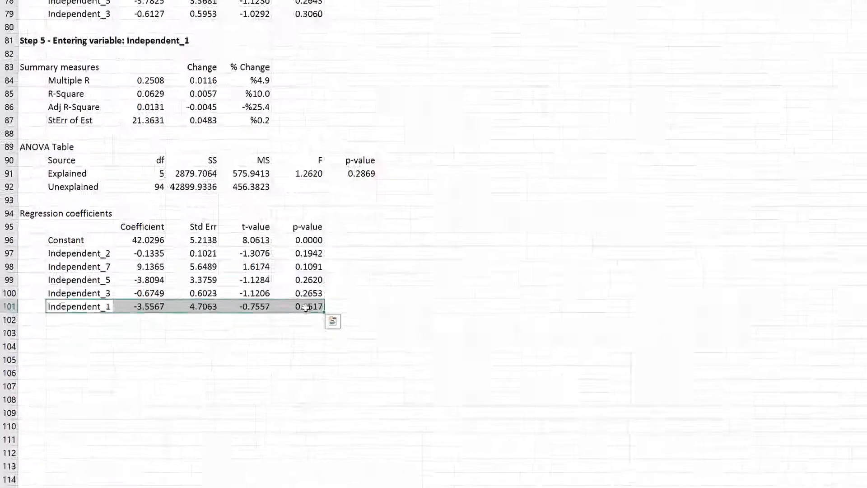
click(309, 309)
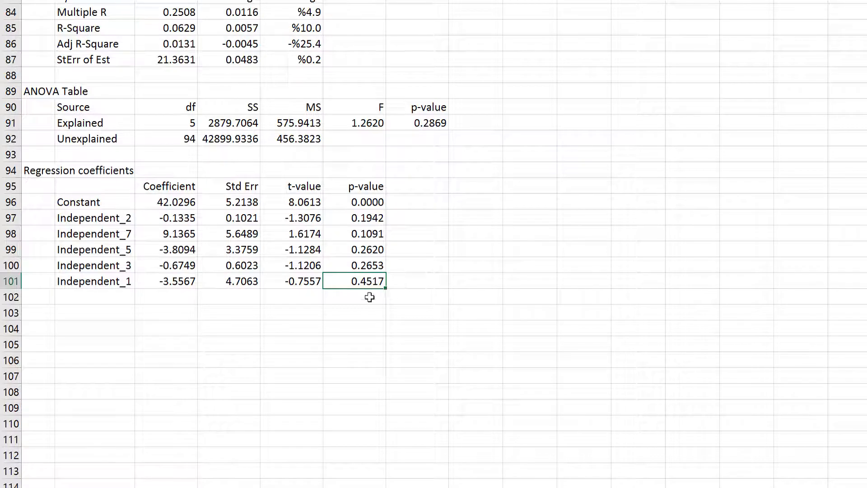
drag(364, 280, 70, 188)
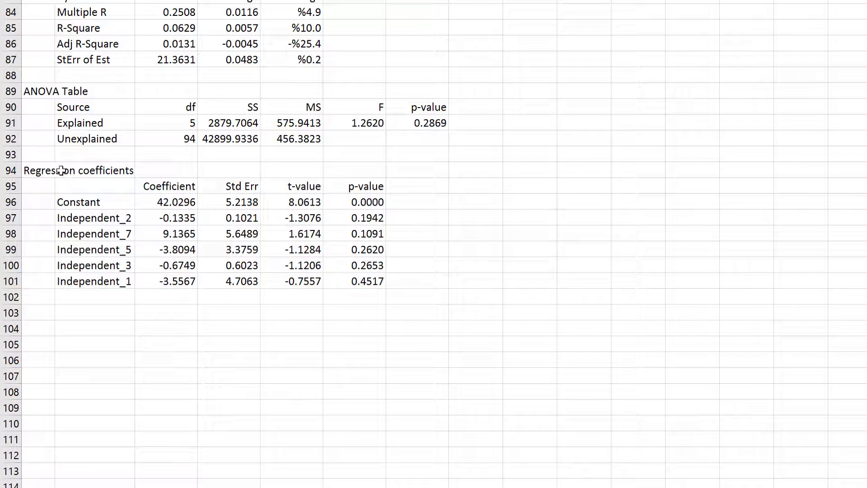
drag(62, 170, 336, 276)
scroll(395, 281, up, 1)
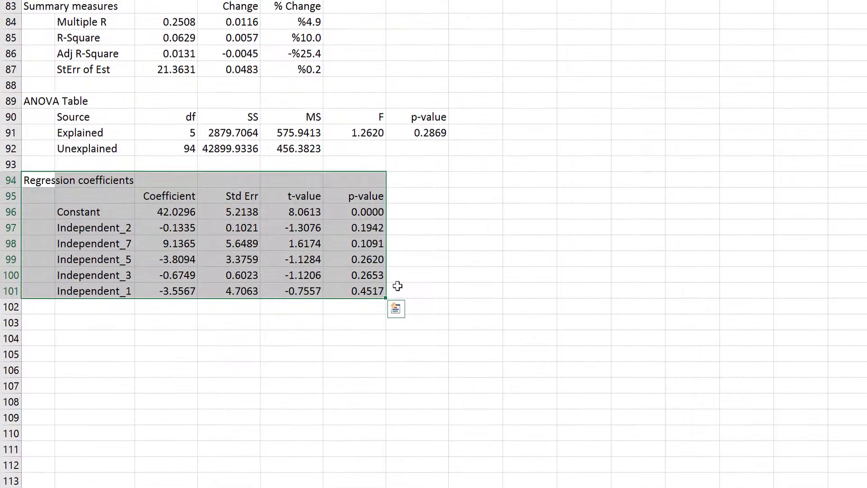